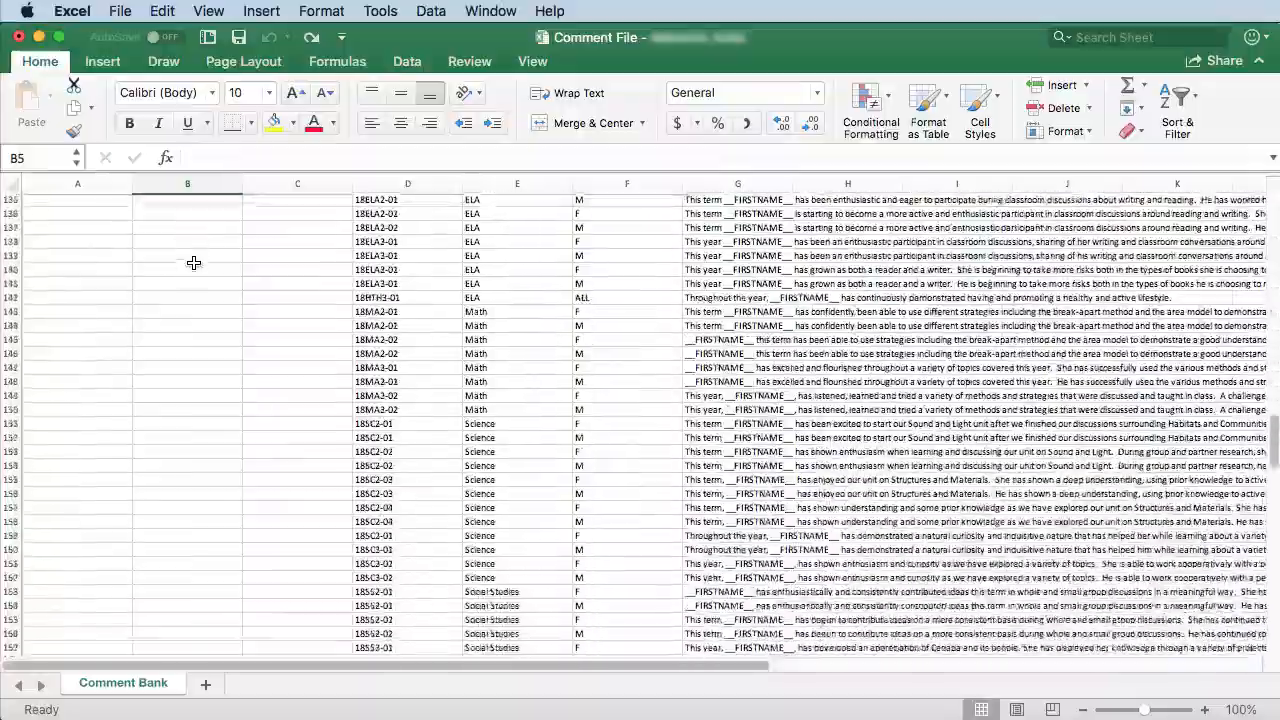
# Delete the TeacherNum, TeacherName and TeacherEmail columns from the Comment Bank sheet
pyautogui.scroll(-20, 194, 262)
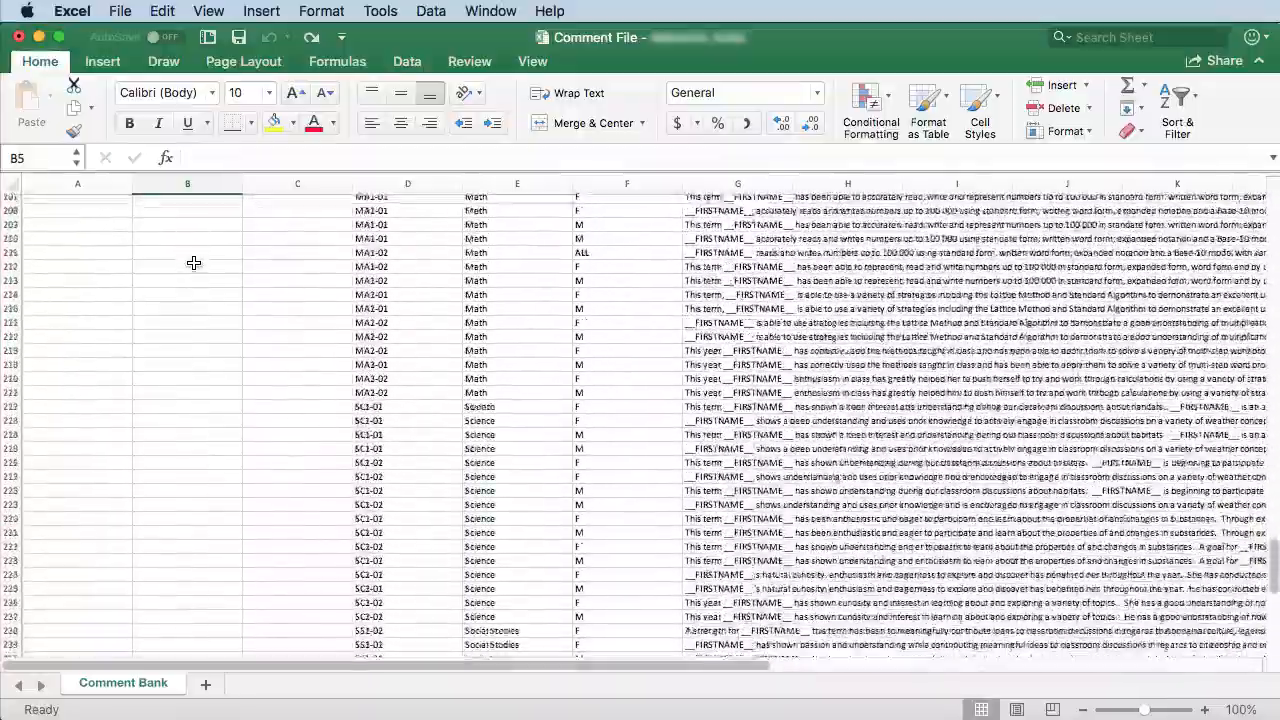
pyautogui.scroll(20, 194, 262)
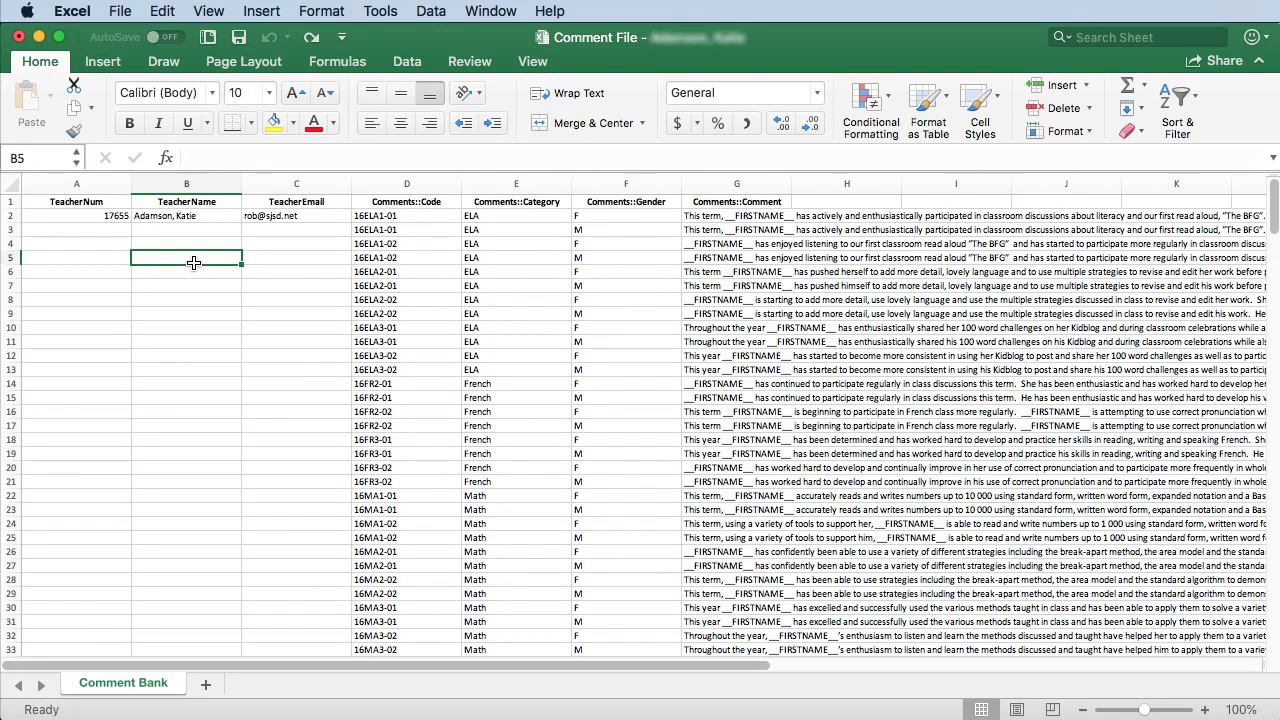
pyautogui.moveTo(104, 183); pyautogui.dragTo(294, 181)
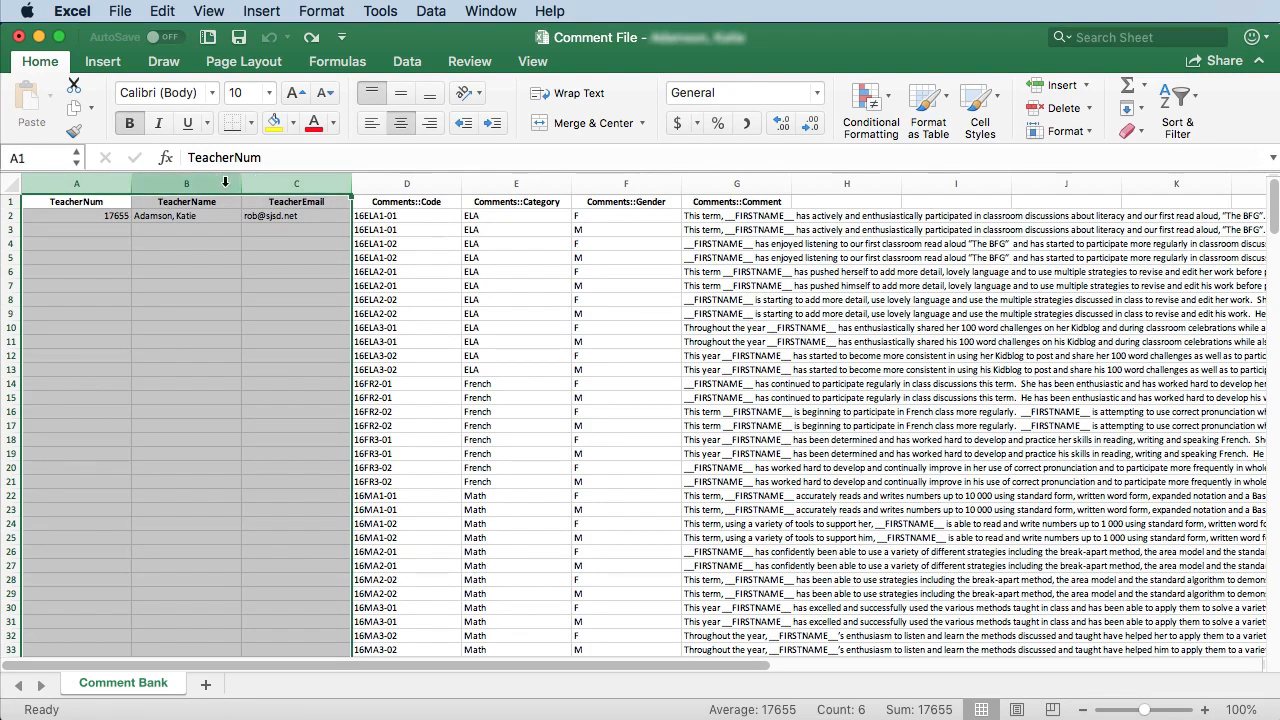
pyautogui.rightClick(225, 181)
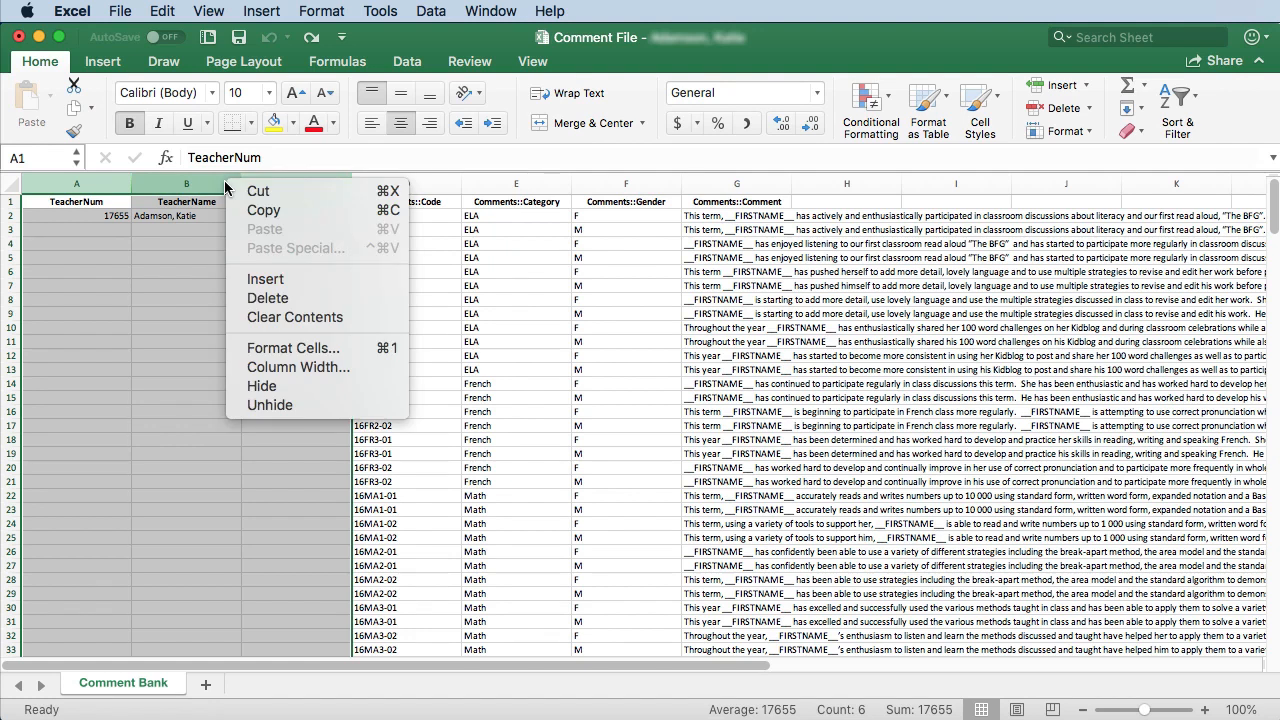
pyautogui.click(308, 299)
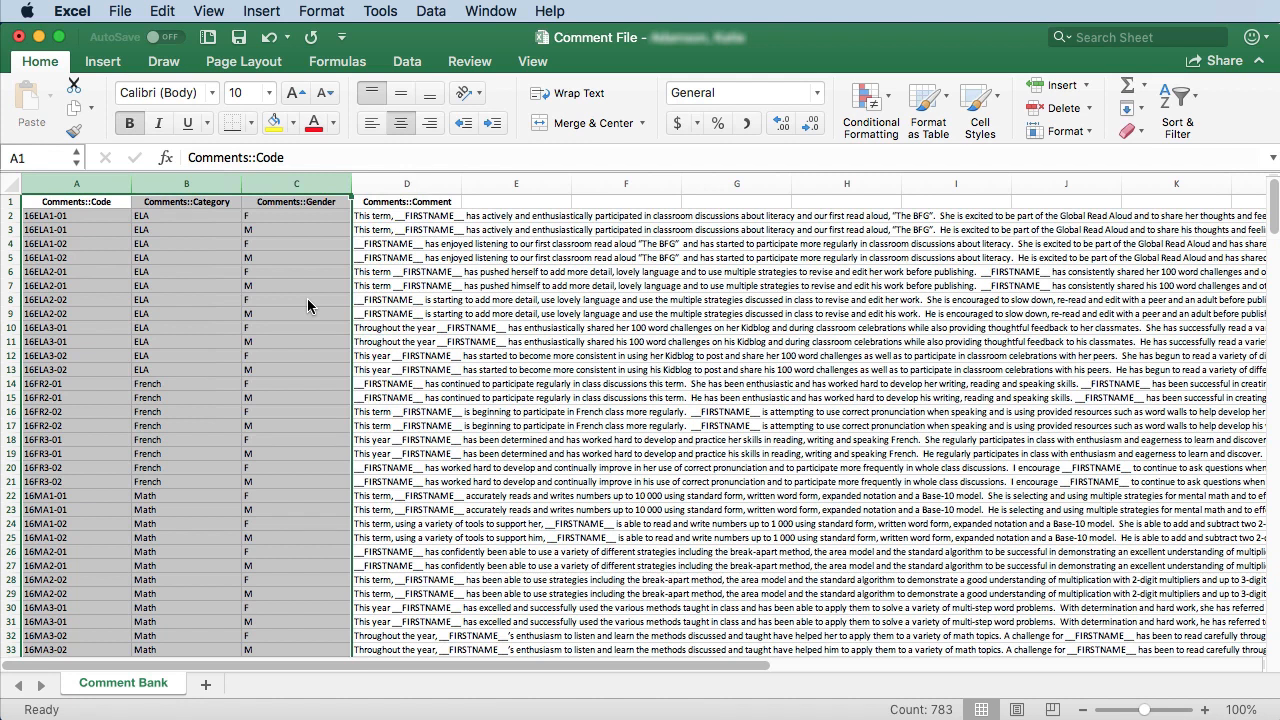
# Rename the four column headers in A1:D1 as CODE, CATEGORY, GENDER and COMMENT
pyautogui.scroll(-2, 308, 306)
pyautogui.hscroll(1, 308, 306)
pyautogui.scroll(2, 308, 306)
pyautogui.hscroll(-1, 308, 306)
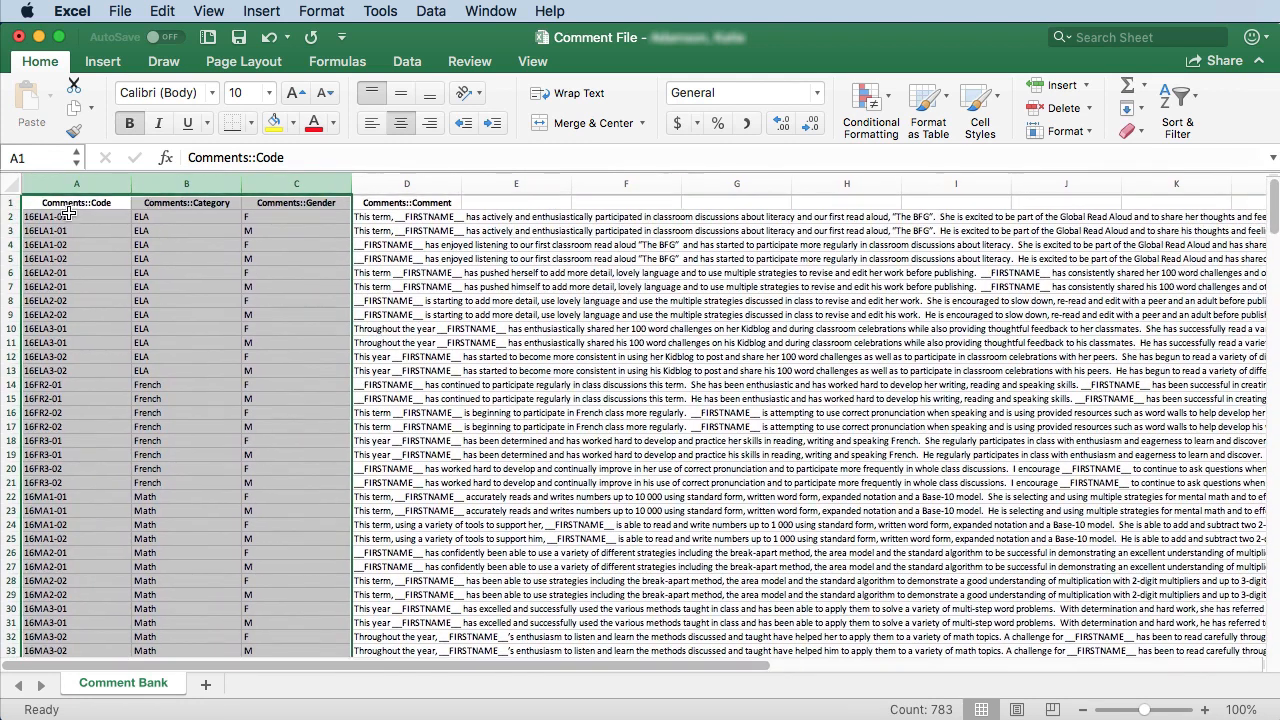
pyautogui.click(102, 201)
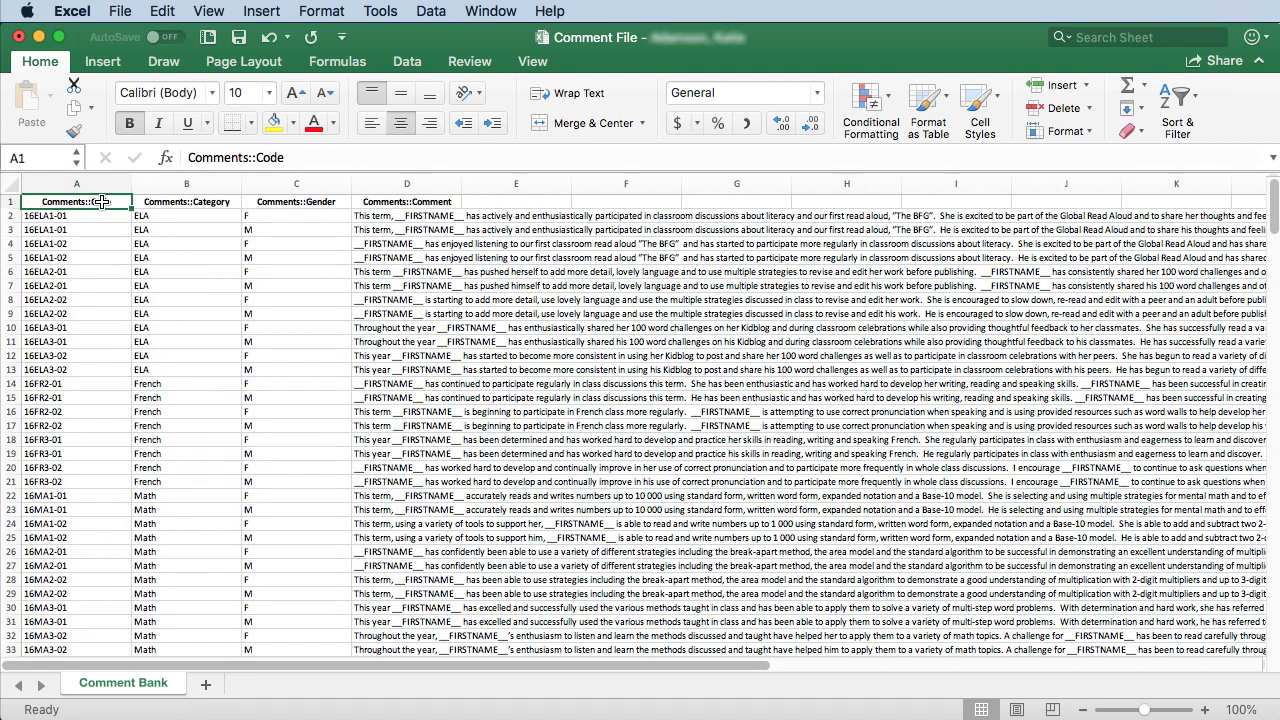
pyautogui.write('CODE')
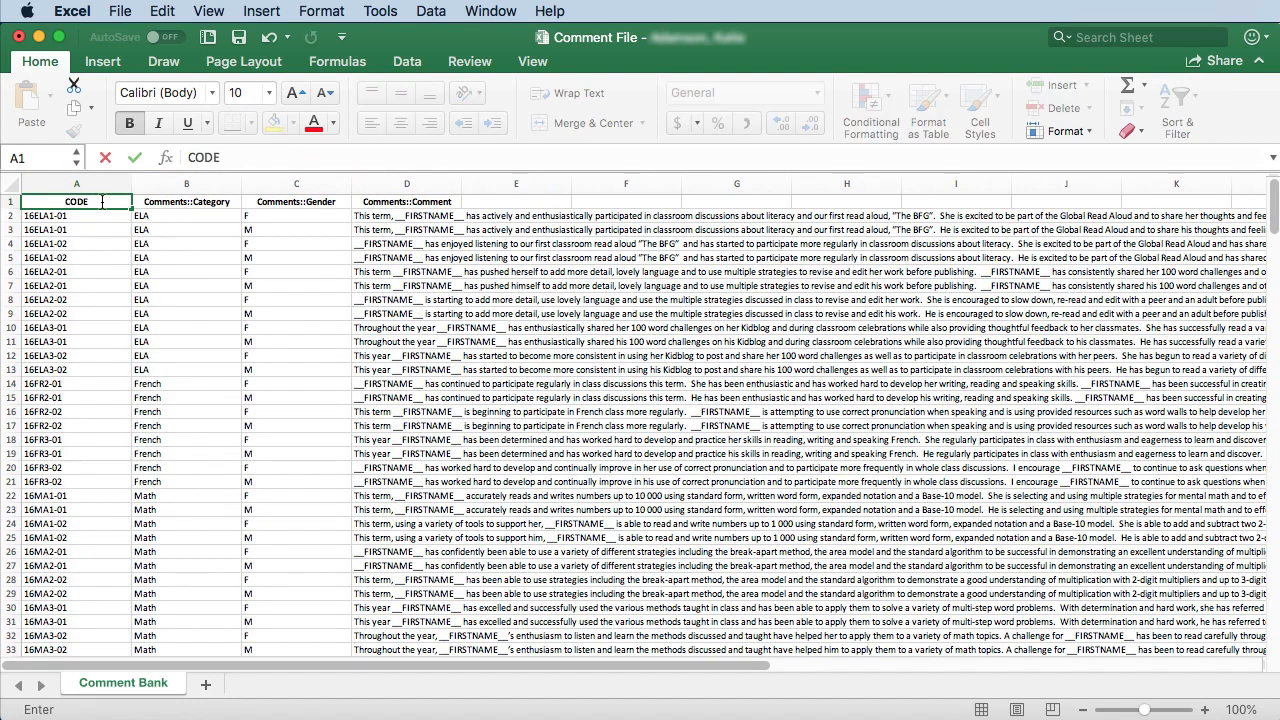
pyautogui.press('Tab')
pyautogui.write('CATEGORY')
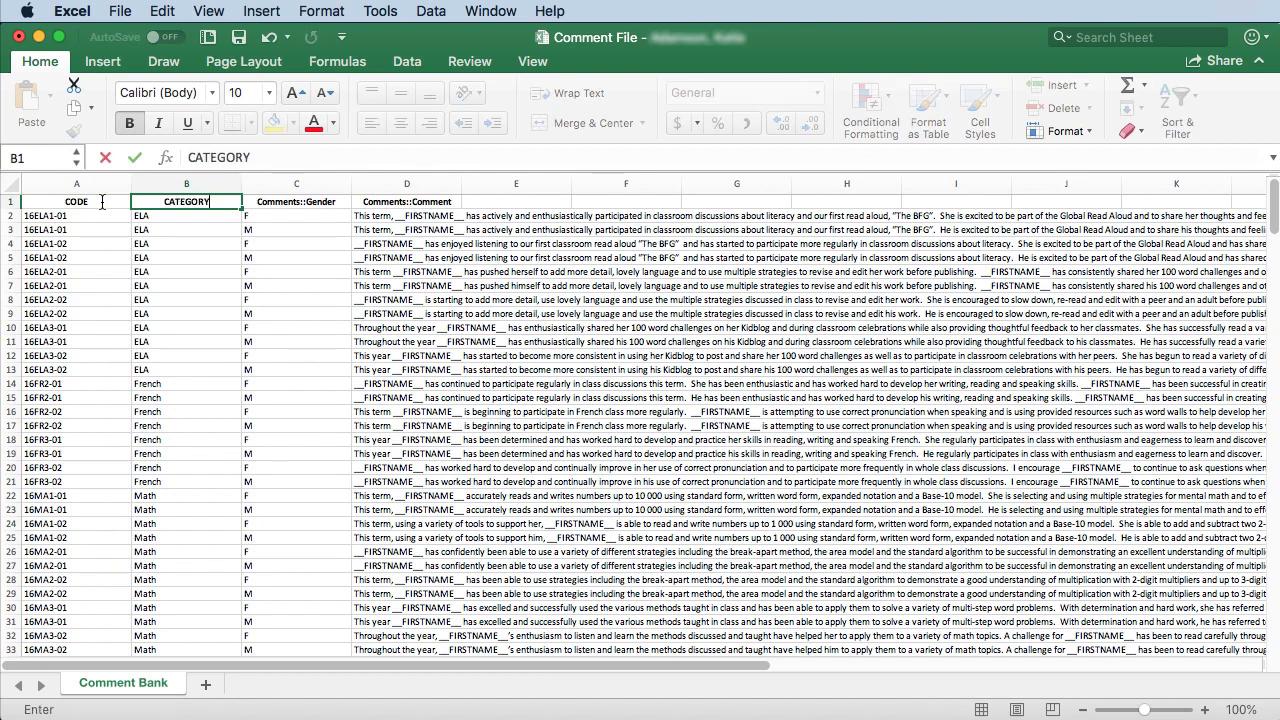
pyautogui.press('Tab')
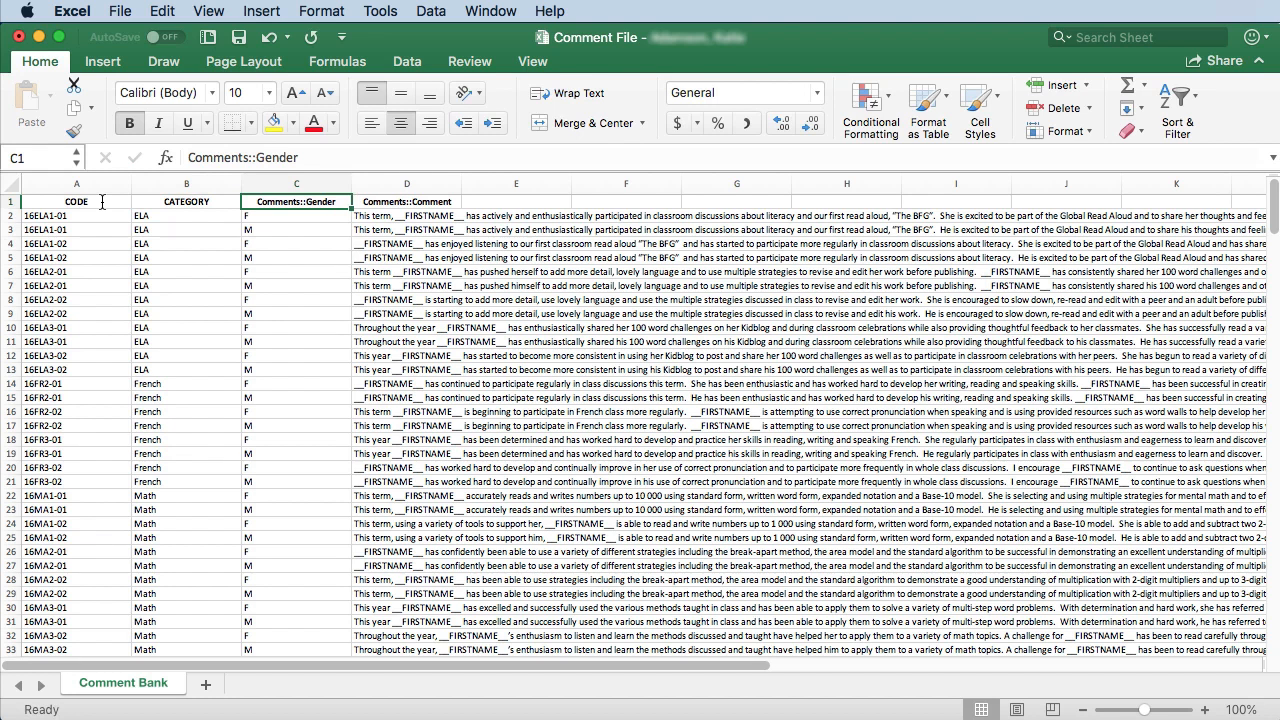
pyautogui.write('GENDER')
pyautogui.press('Tab')
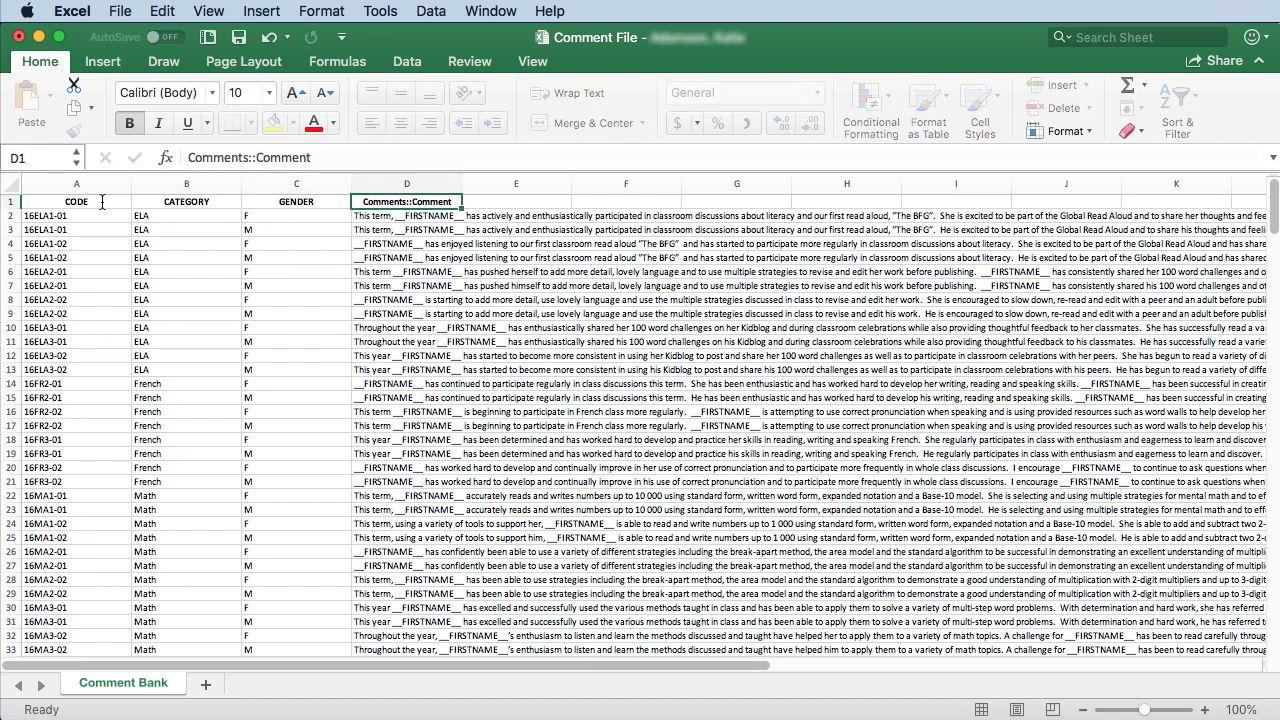
pyautogui.write('COMMENT')
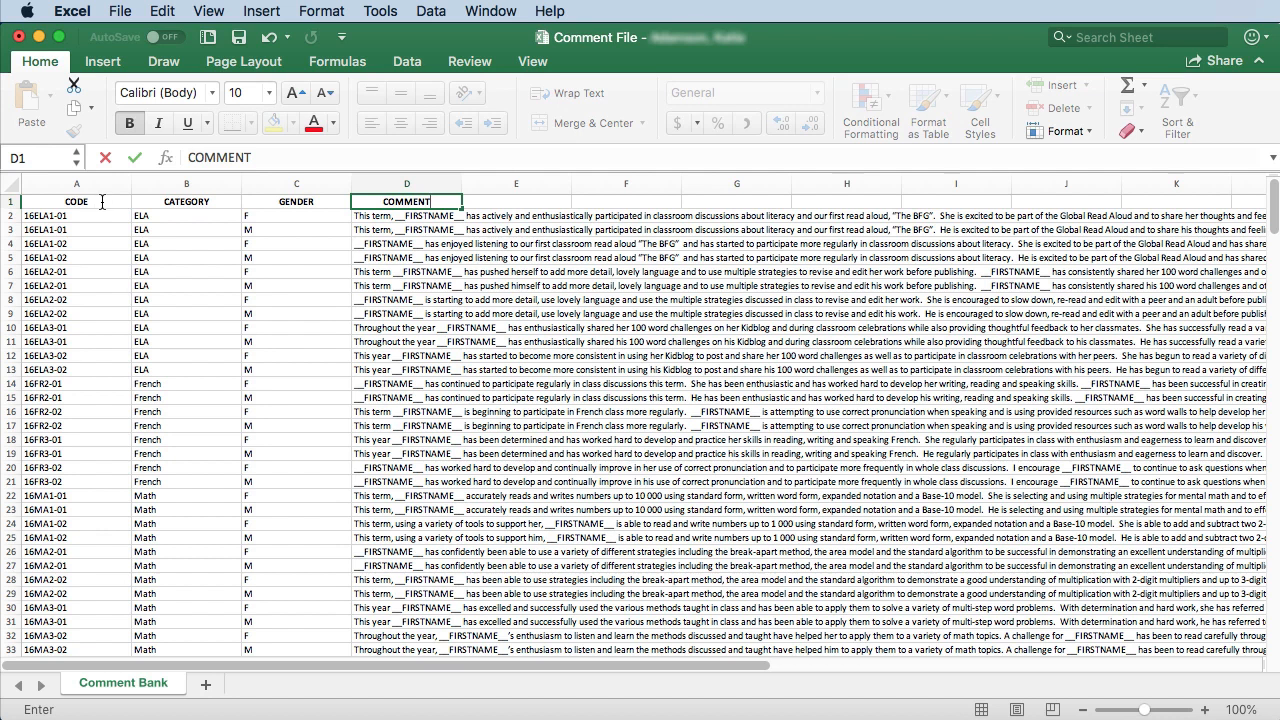
pyautogui.click(147, 231)
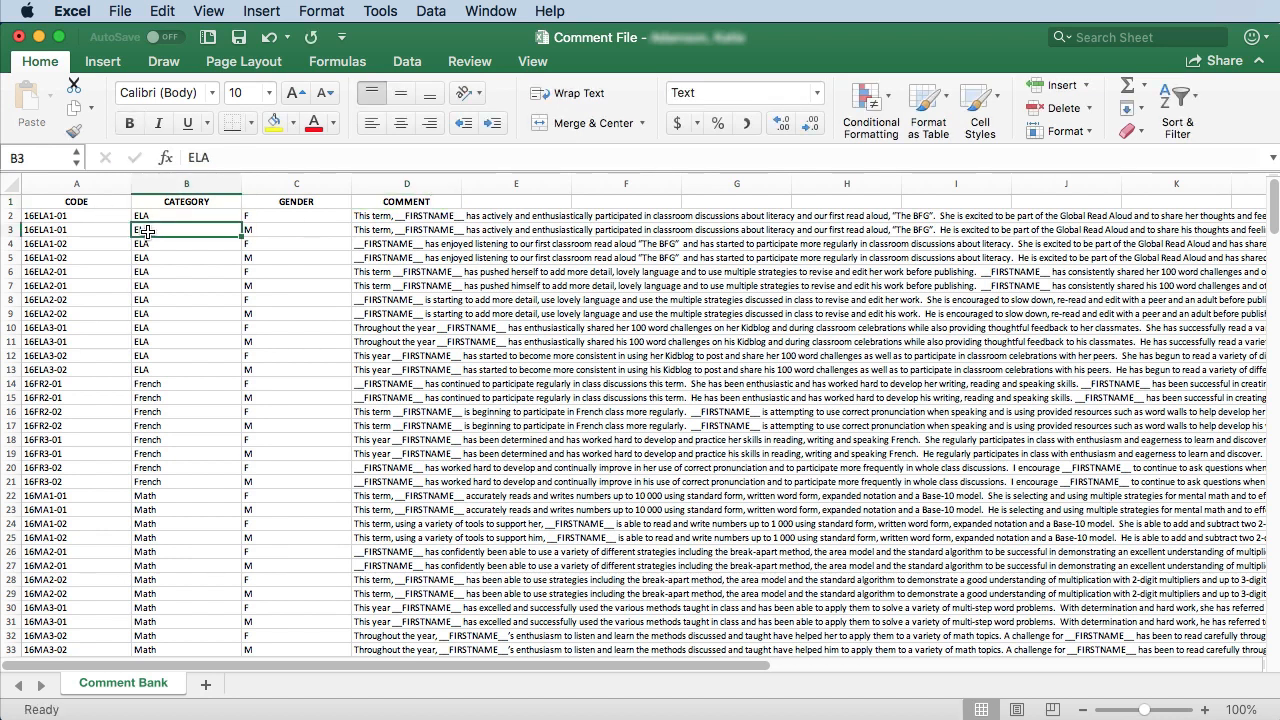
# Centre the contents of the CODE, CATEGORY and GENDER columns horizontally
pyautogui.hscroll(10, 147, 231)
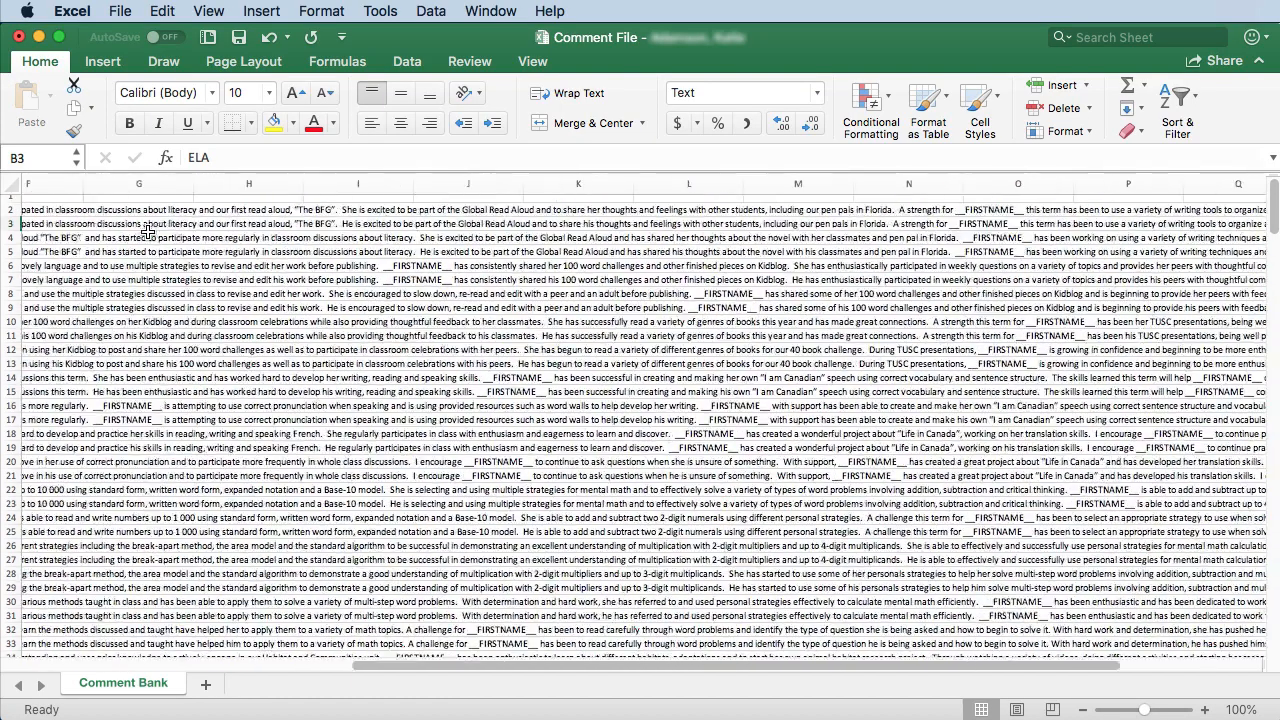
pyautogui.hscroll(-10, 147, 231)
pyautogui.scroll(-1, 140, 226)
pyautogui.scroll(1, 140, 224)
pyautogui.moveTo(76, 184); pyautogui.dragTo(284, 180)
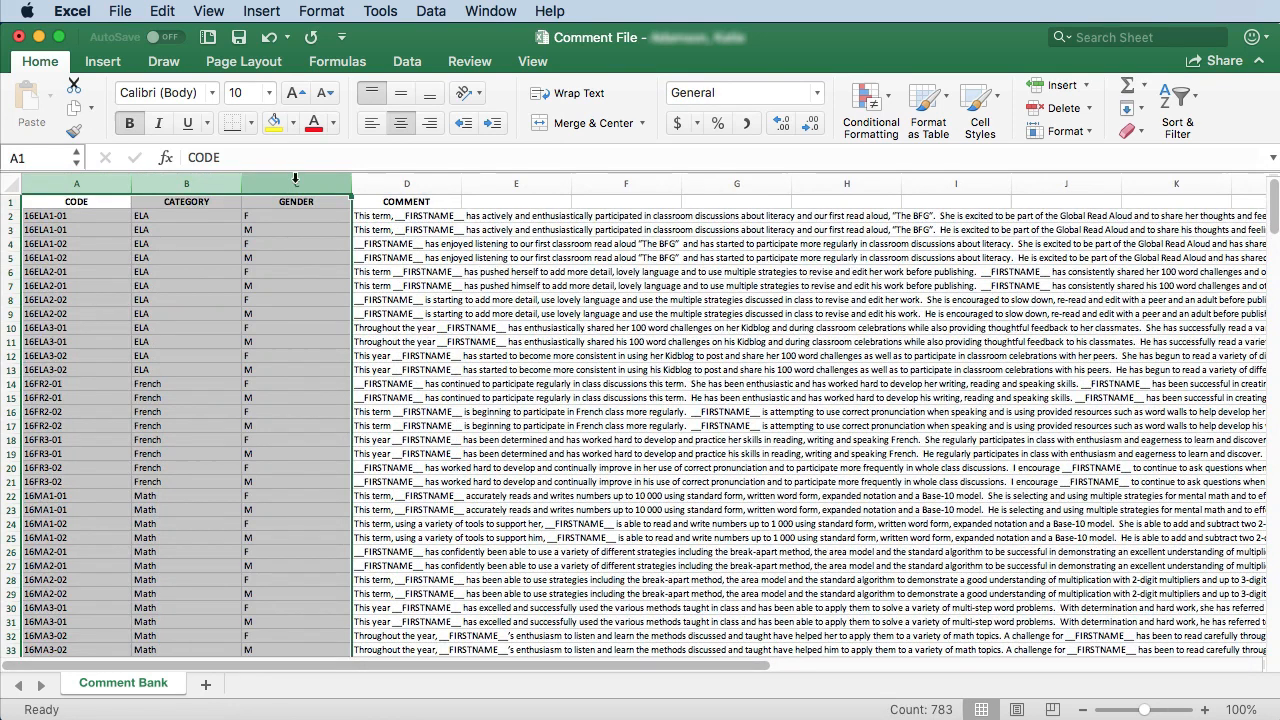
pyautogui.click(402, 124)
pyautogui.click(402, 124)
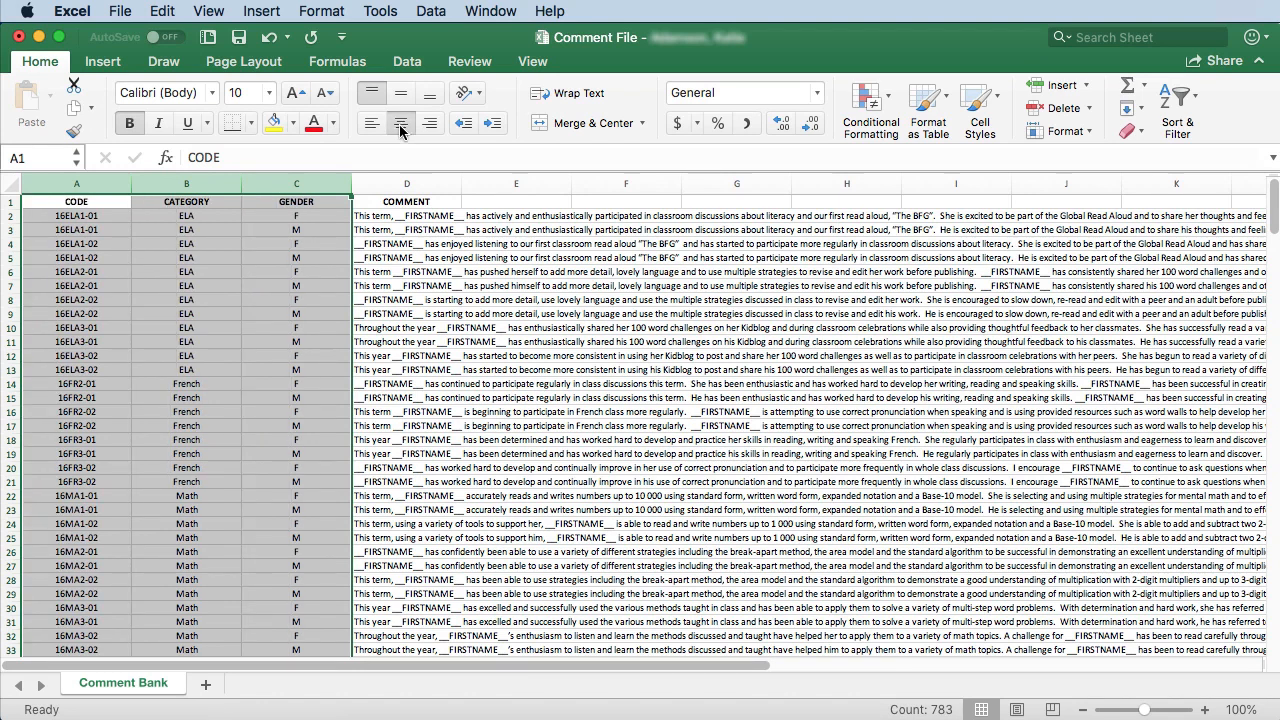
pyautogui.click(244, 216)
# Narrow the CODE, CATEGORY and GENDER columns equally to about four-fifths of their width
pyautogui.moveTo(60, 183); pyautogui.dragTo(290, 183)
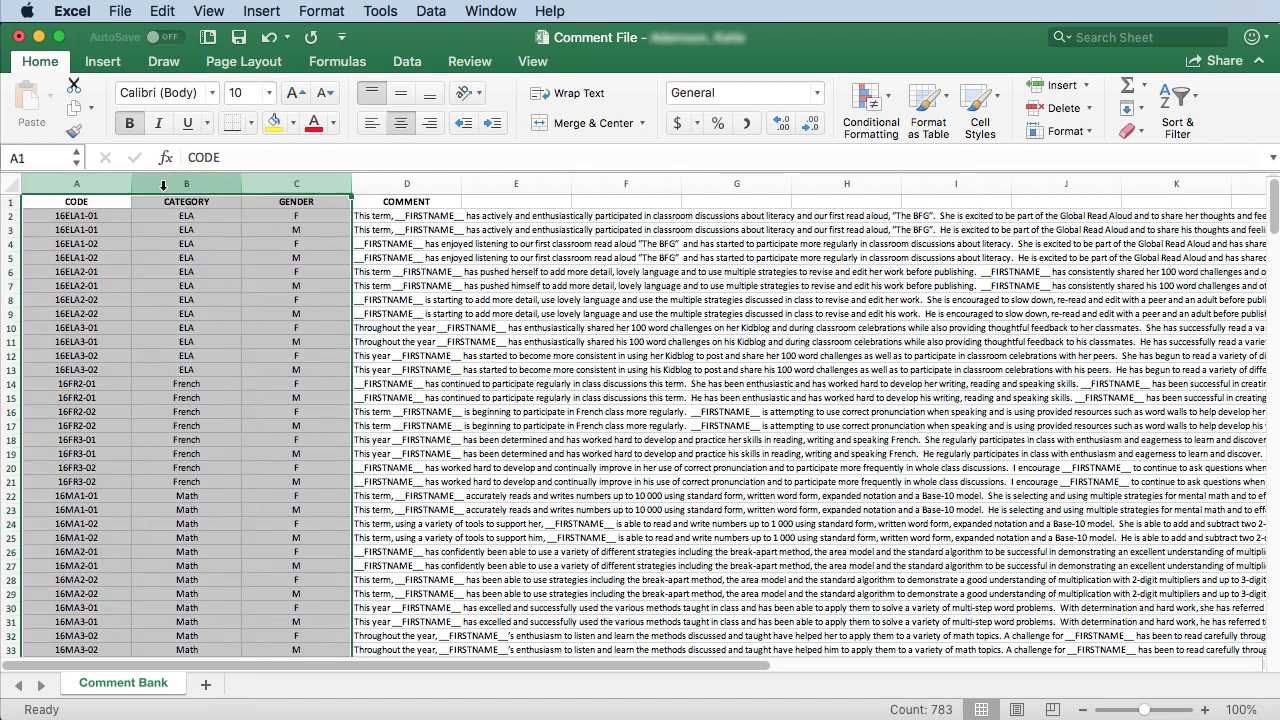
pyautogui.moveTo(131, 183); pyautogui.dragTo(96, 186)
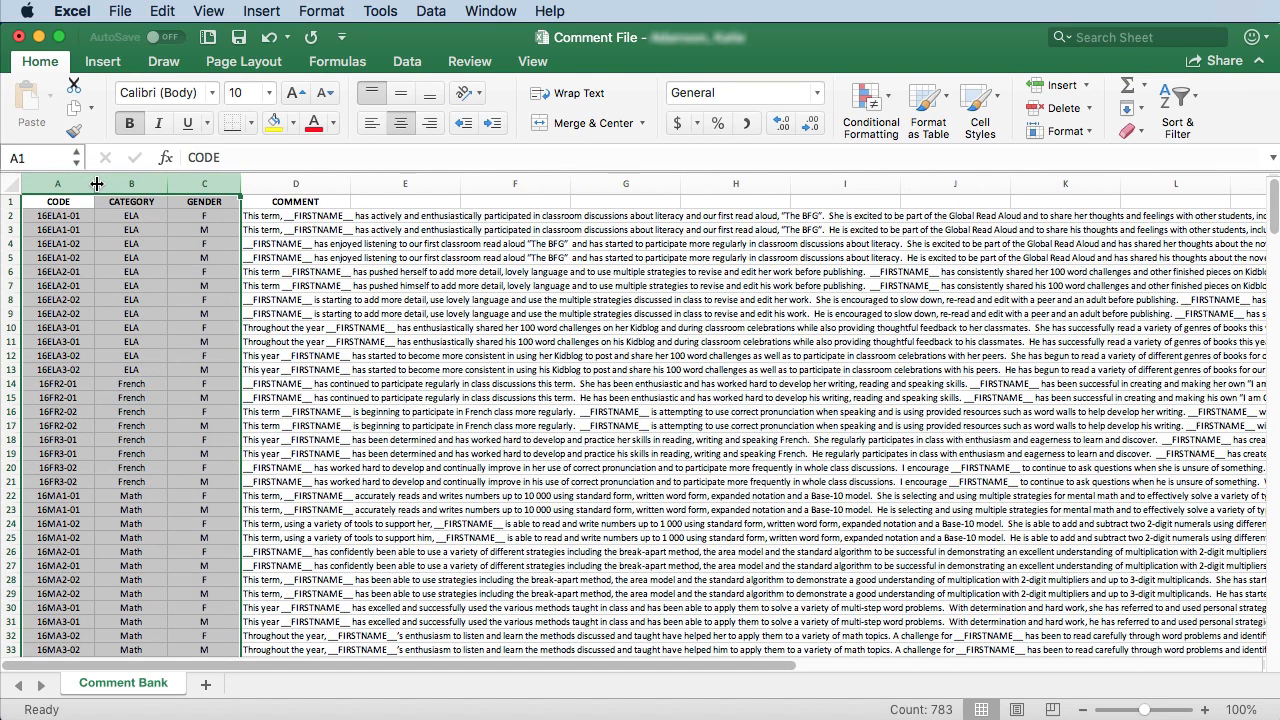
pyautogui.moveTo(96, 184); pyautogui.dragTo(110, 185)
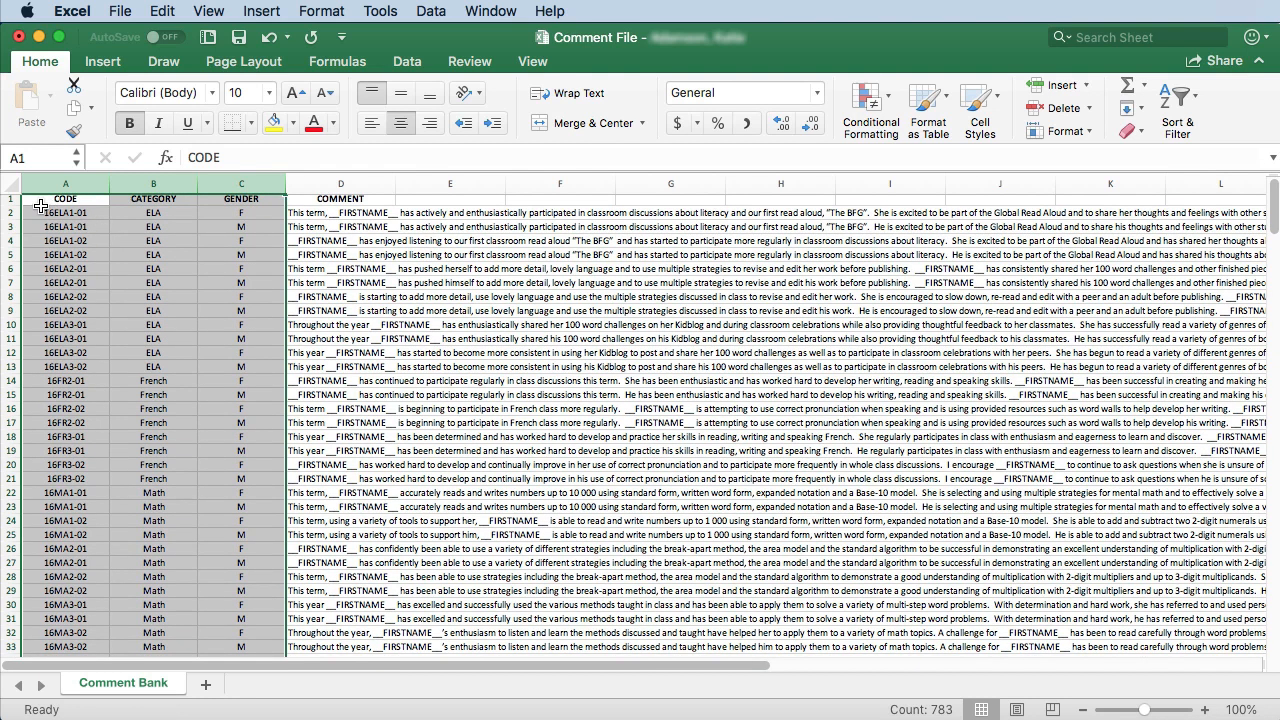
# Make every row on the sheet about two and a half times taller and middle-align the cell contents vertically
pyautogui.scroll(-1, 27, 197)
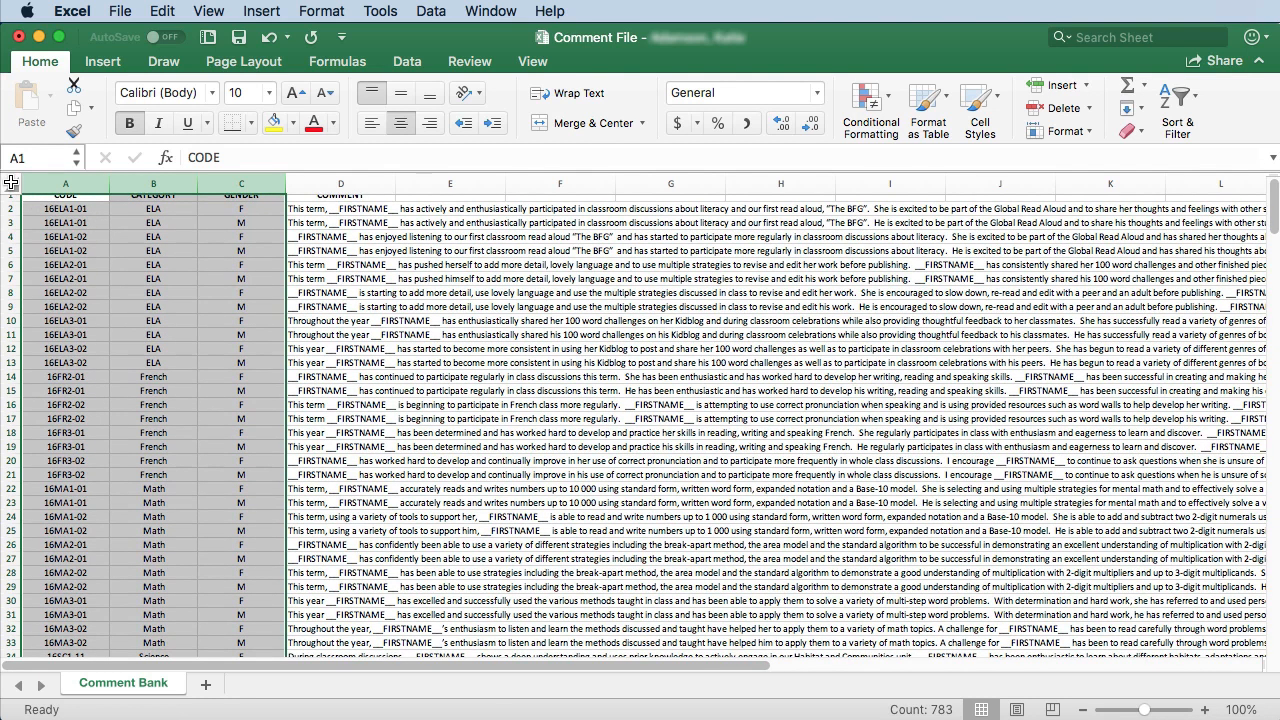
pyautogui.click(11, 182)
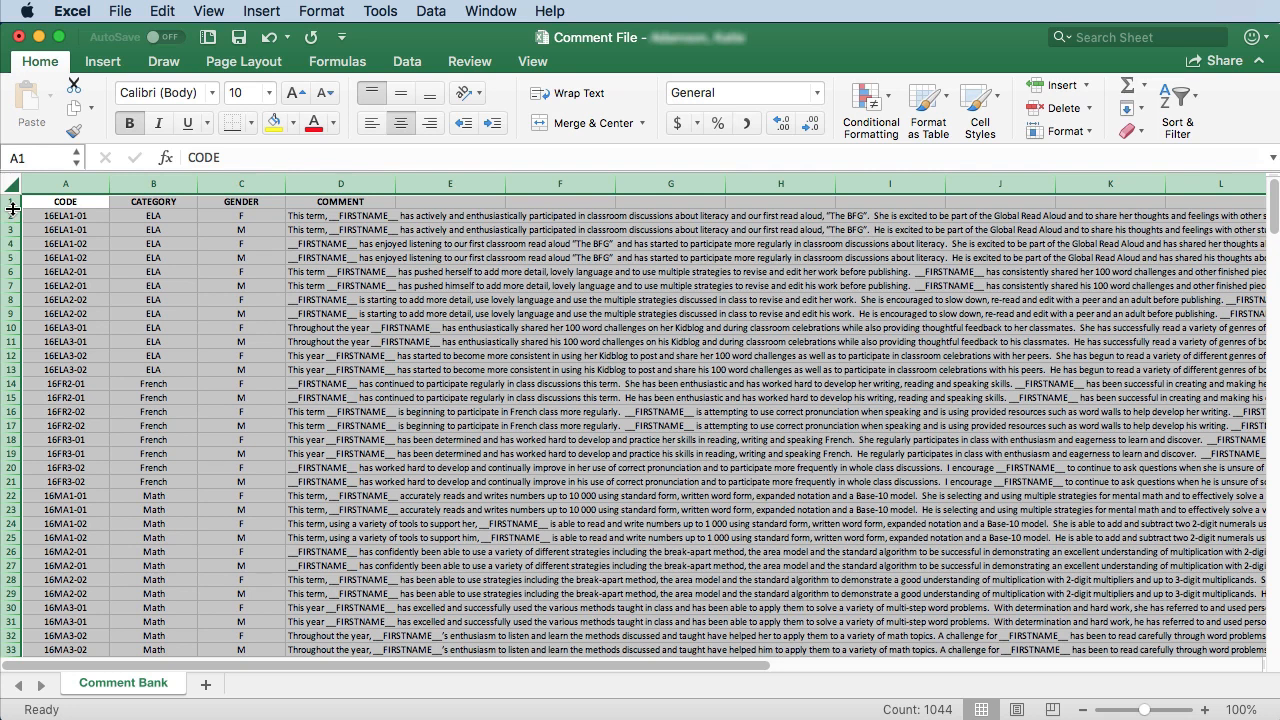
pyautogui.moveTo(12, 208); pyautogui.dragTo(5, 230)
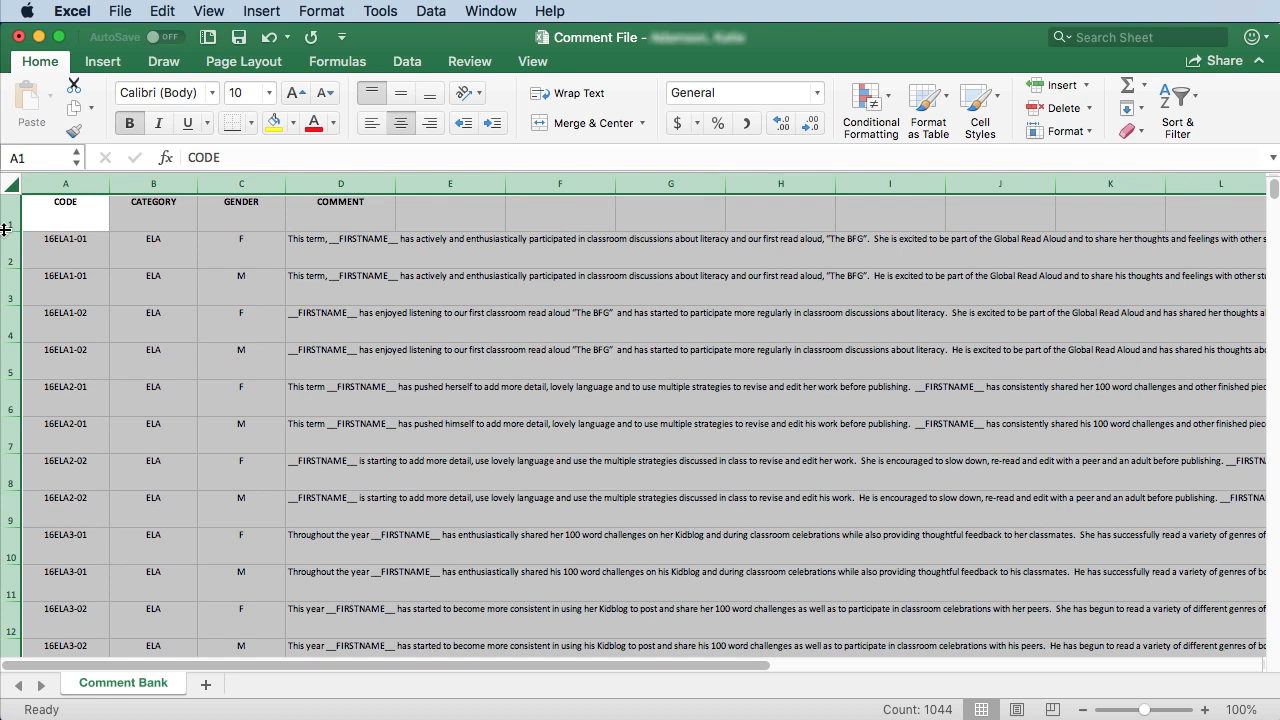
pyautogui.click(402, 122)
pyautogui.click(403, 95)
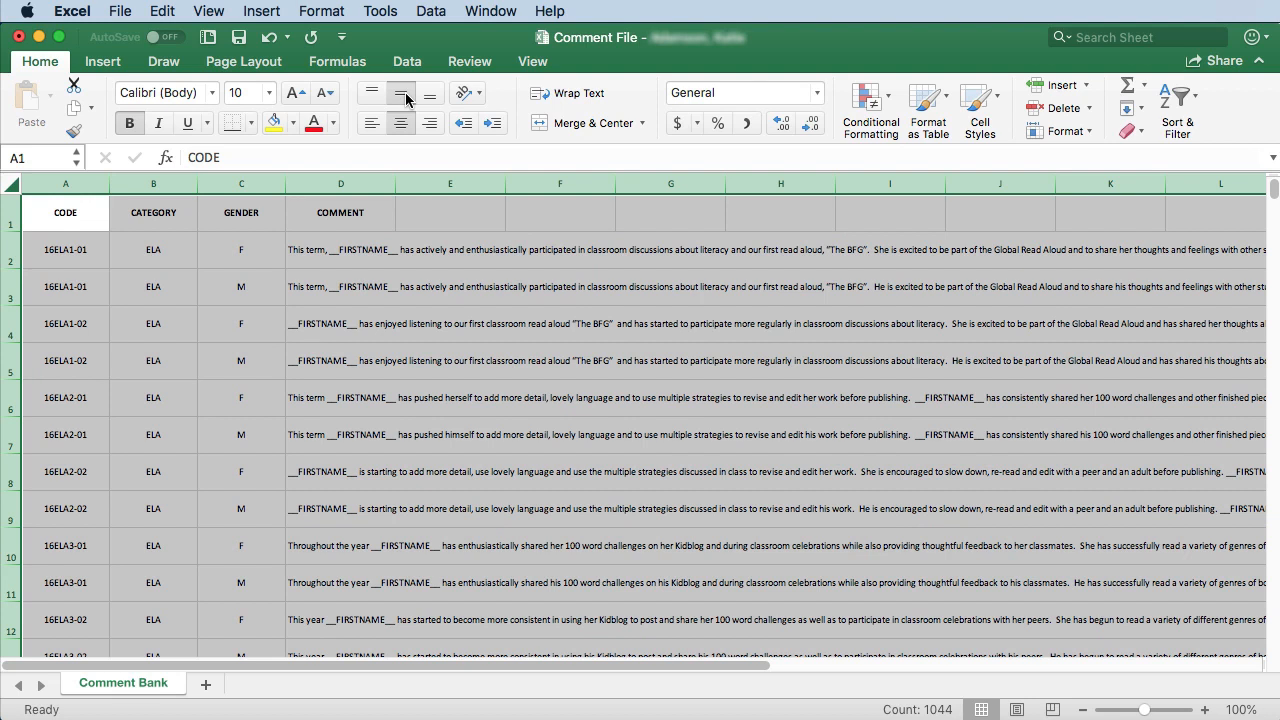
# Set the font size of the whole sheet to 14
pyautogui.click(269, 93)
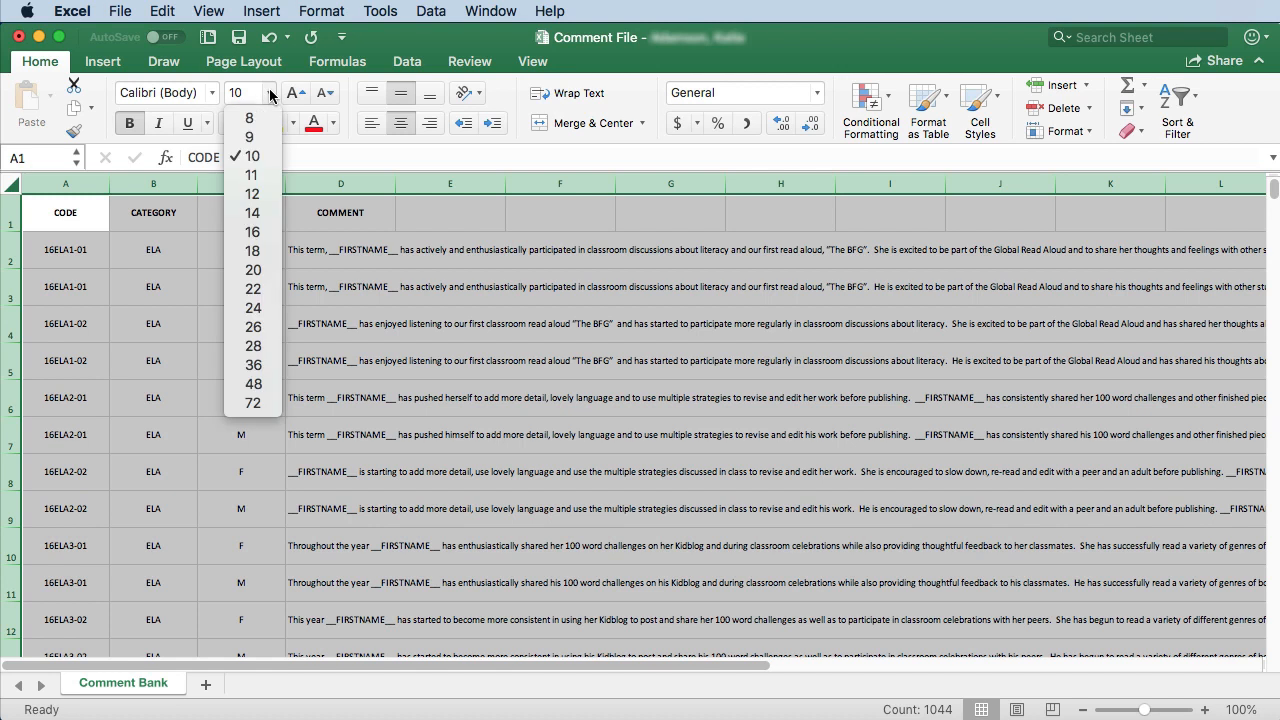
pyautogui.click(251, 213)
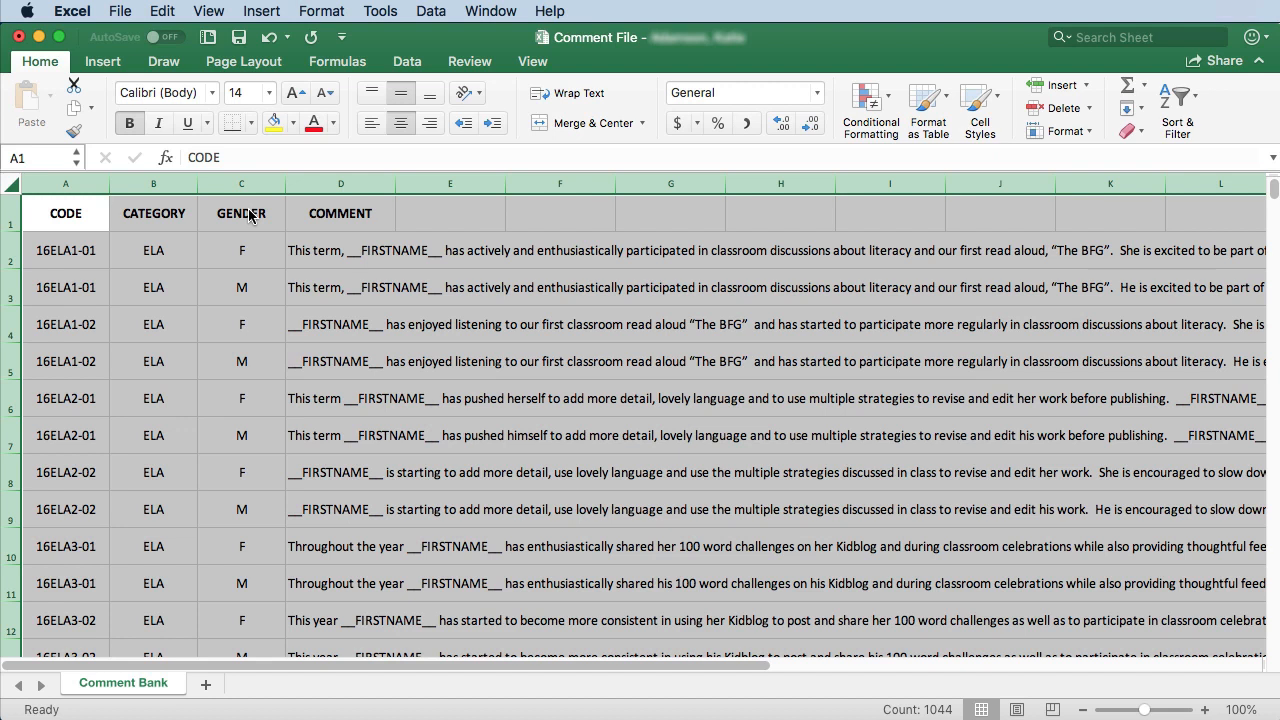
pyautogui.click(231, 361)
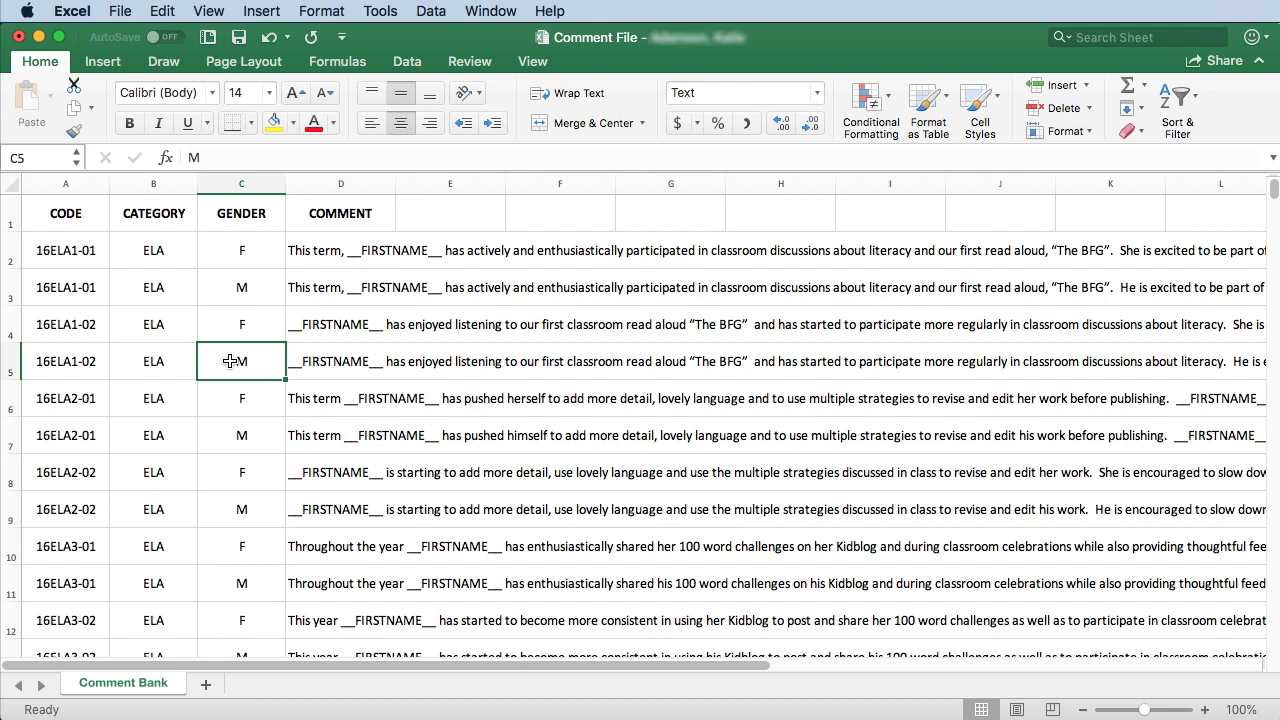
# Add filters to the header cells A1:D1, from CODE to COMMENT
pyautogui.click(86, 214)
pyautogui.moveTo(90, 212); pyautogui.dragTo(312, 212)
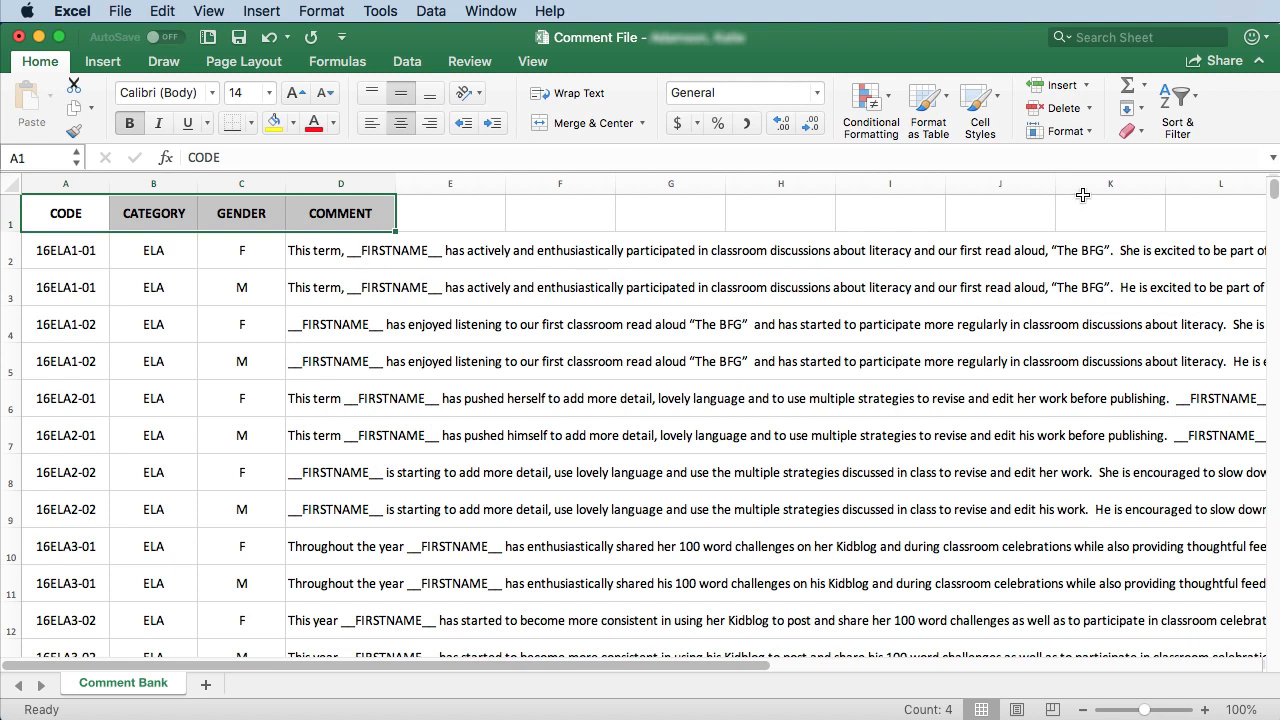
pyautogui.click(1181, 106)
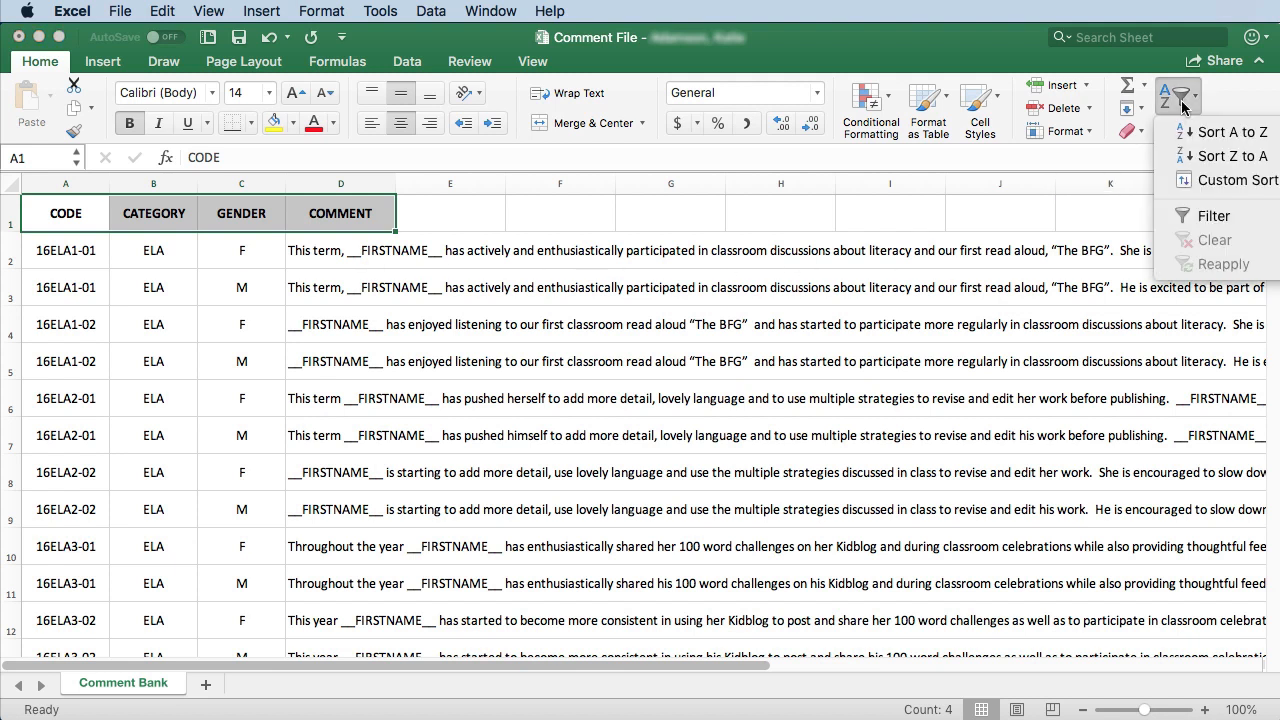
pyautogui.click(1204, 217)
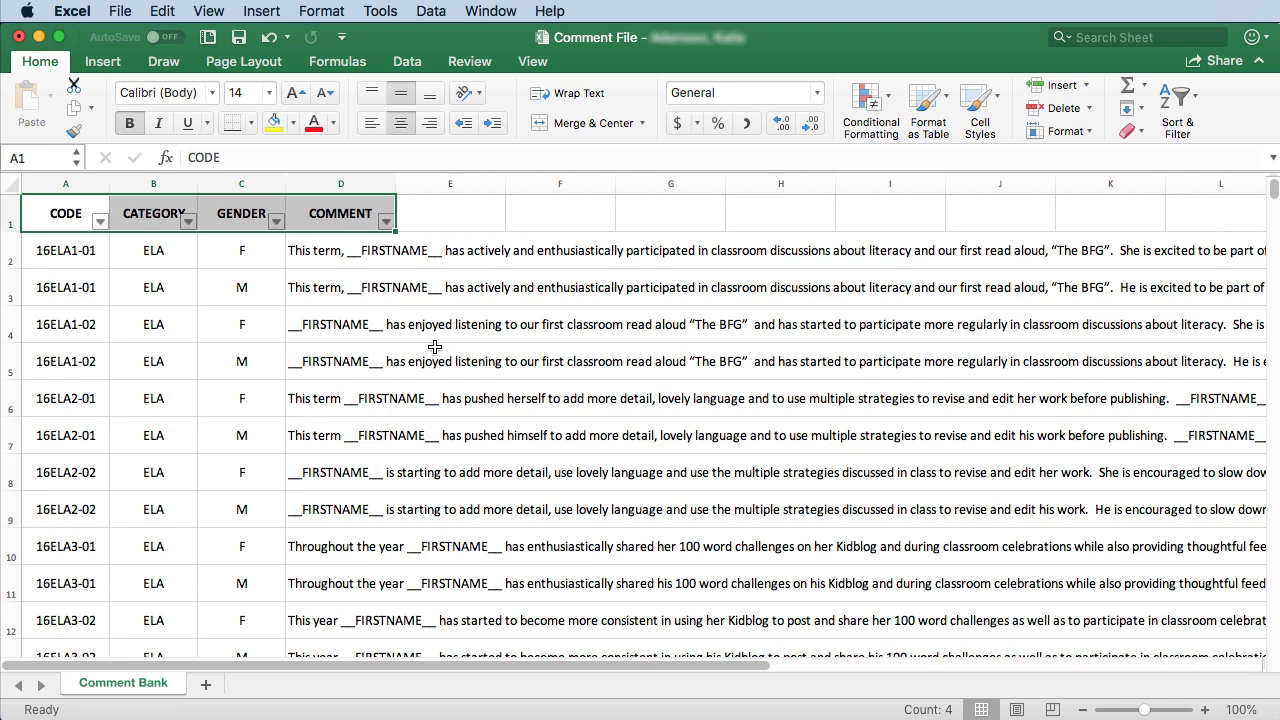
# Look through the comment rows down to the end of the list and return to the header row
pyautogui.scroll(-4, 435, 350)
pyautogui.scroll(-15, 435, 348)
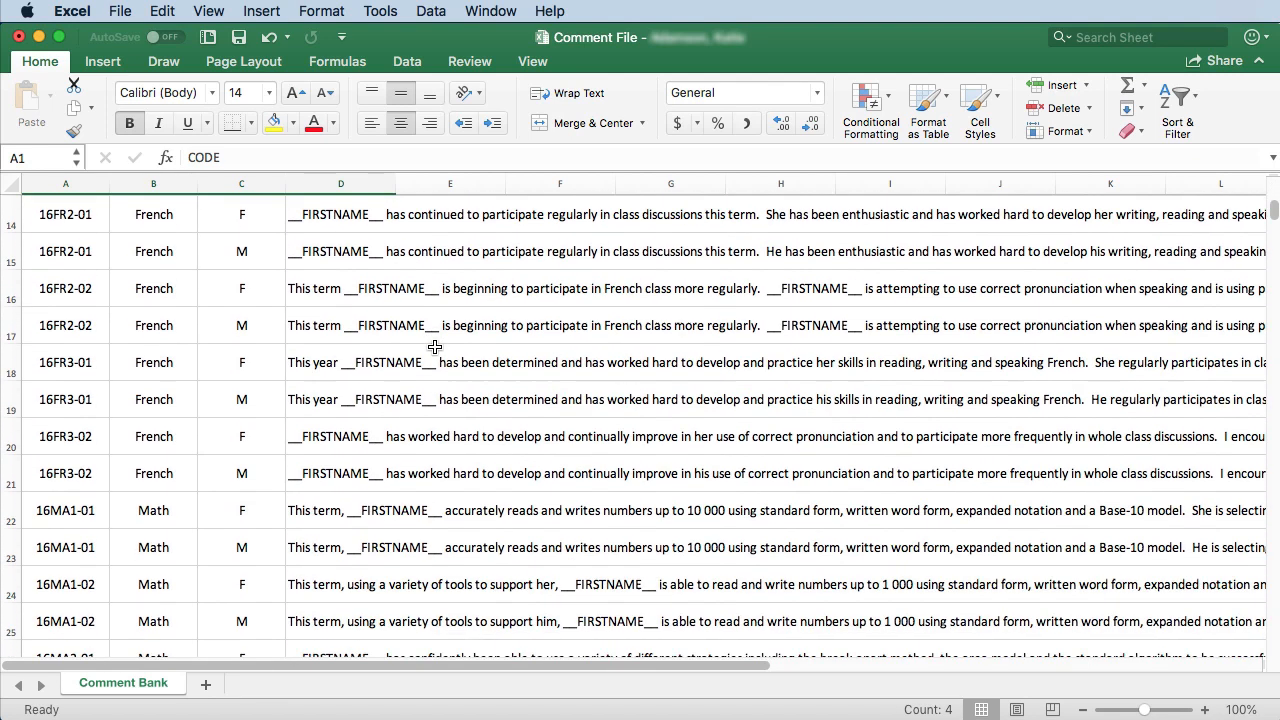
pyautogui.scroll(-20, 435, 346)
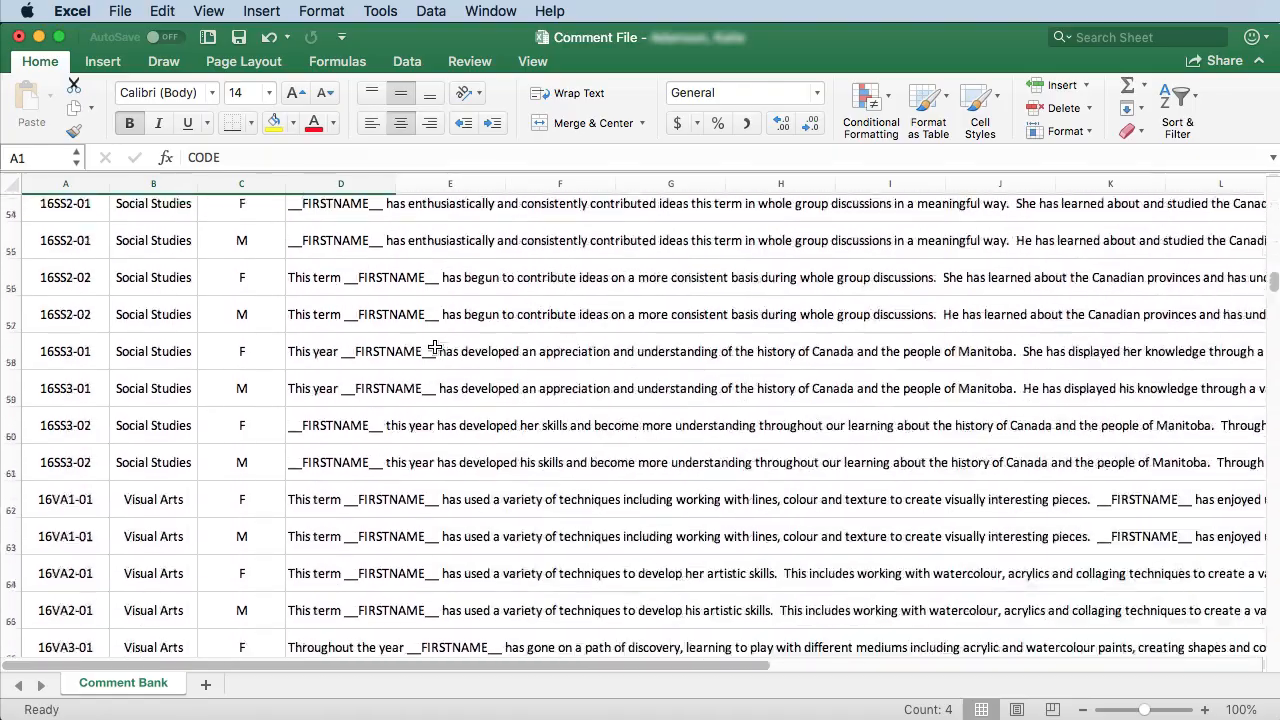
pyautogui.scroll(-20, 435, 346)
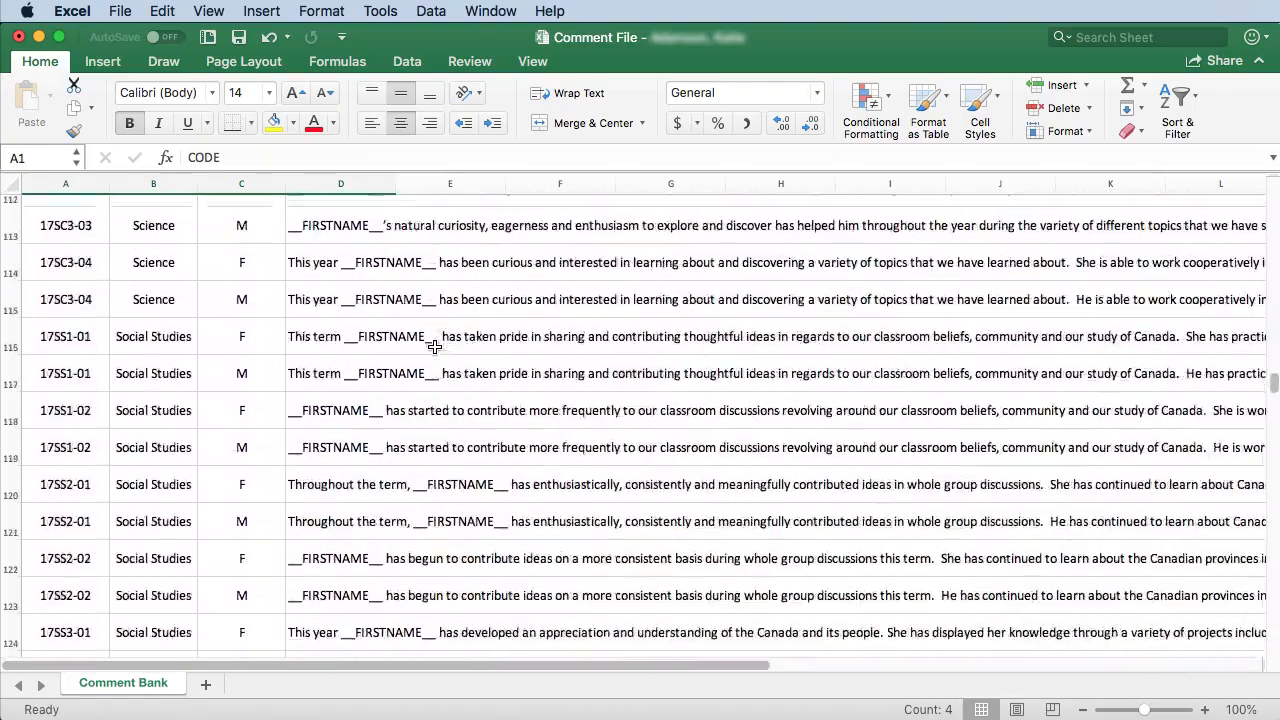
pyautogui.scroll(-20, 435, 346)
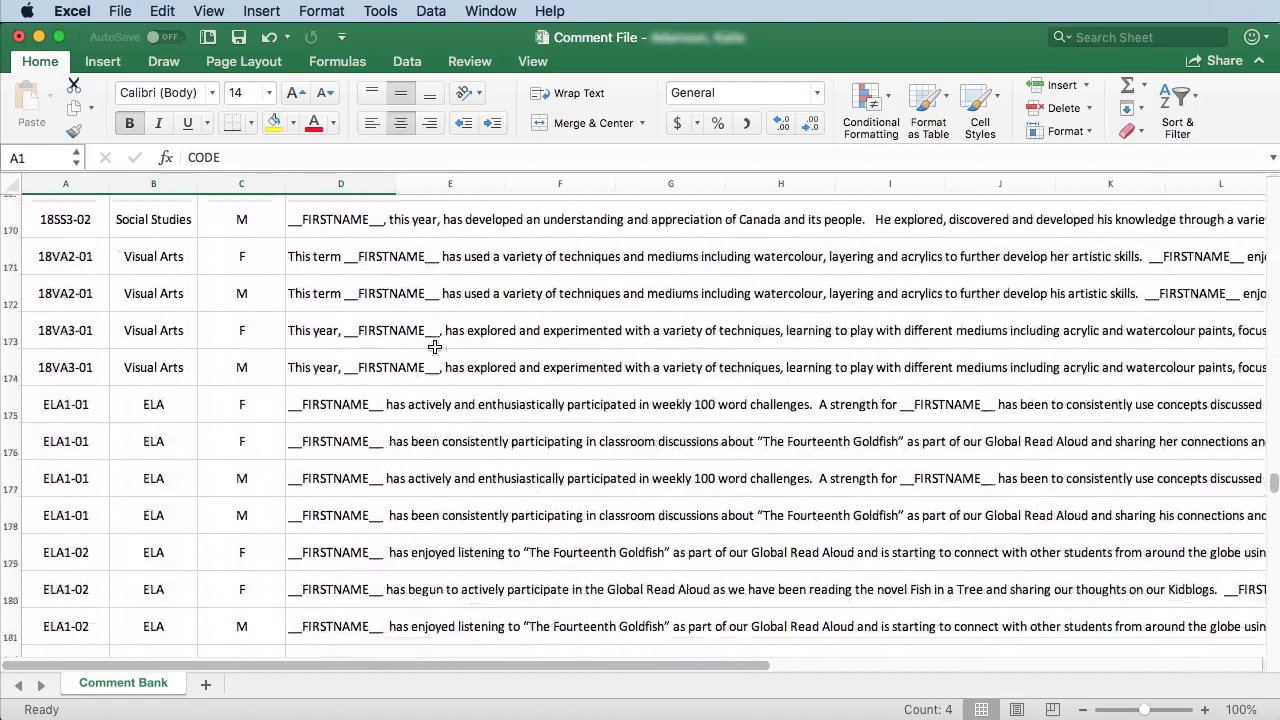
pyautogui.scroll(-15, 435, 346)
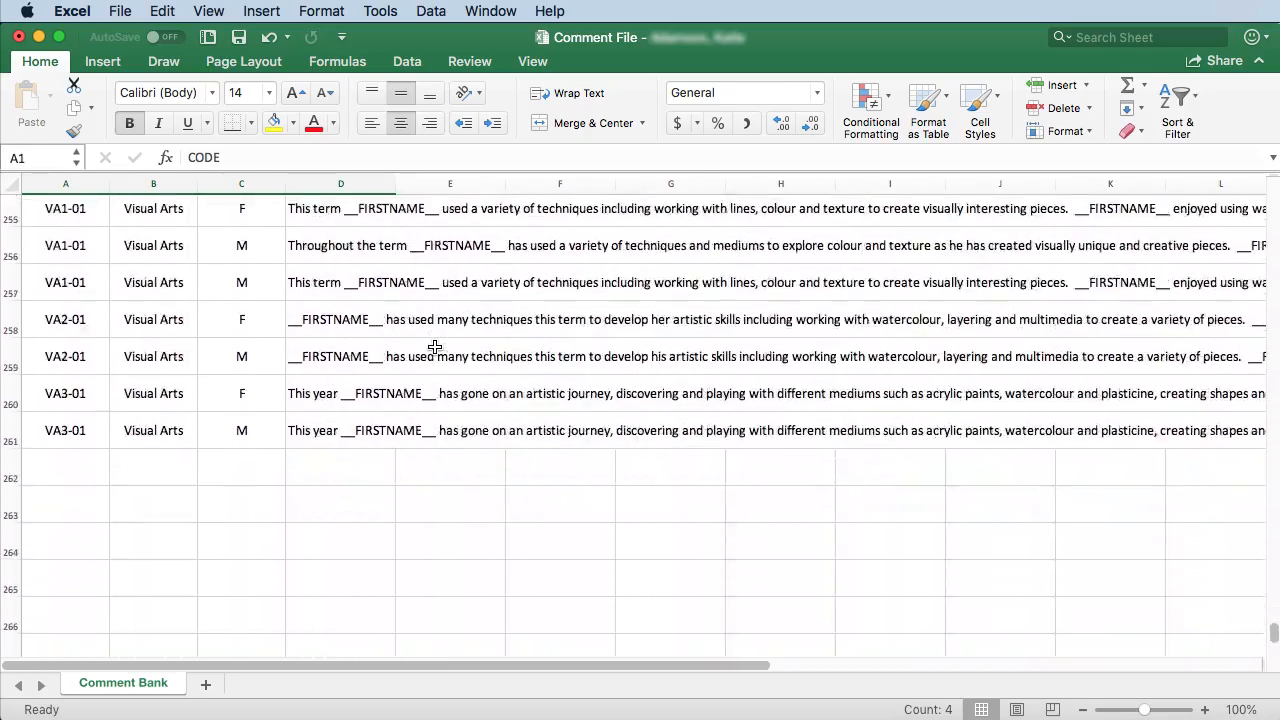
pyautogui.scroll(20, 435, 346)
pyautogui.scroll(20, 435, 346)
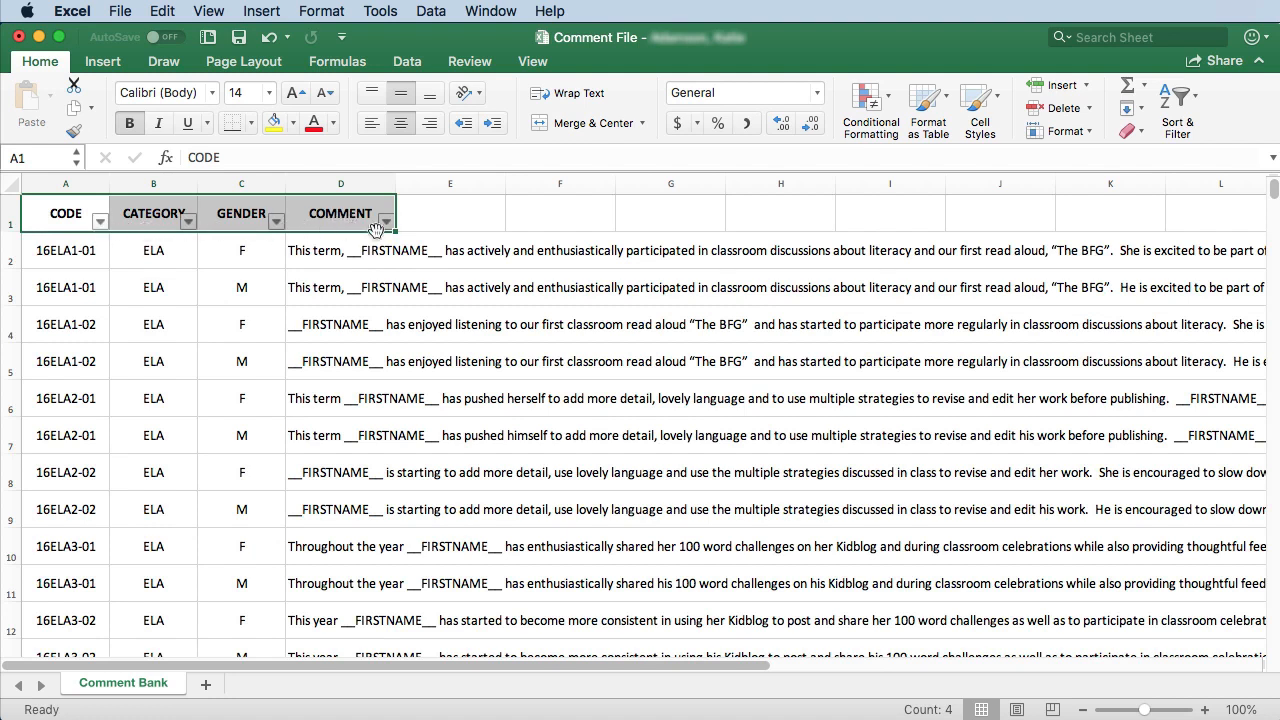
# Filter the CATEGORY column to show only the Math comments
pyautogui.click(189, 222)
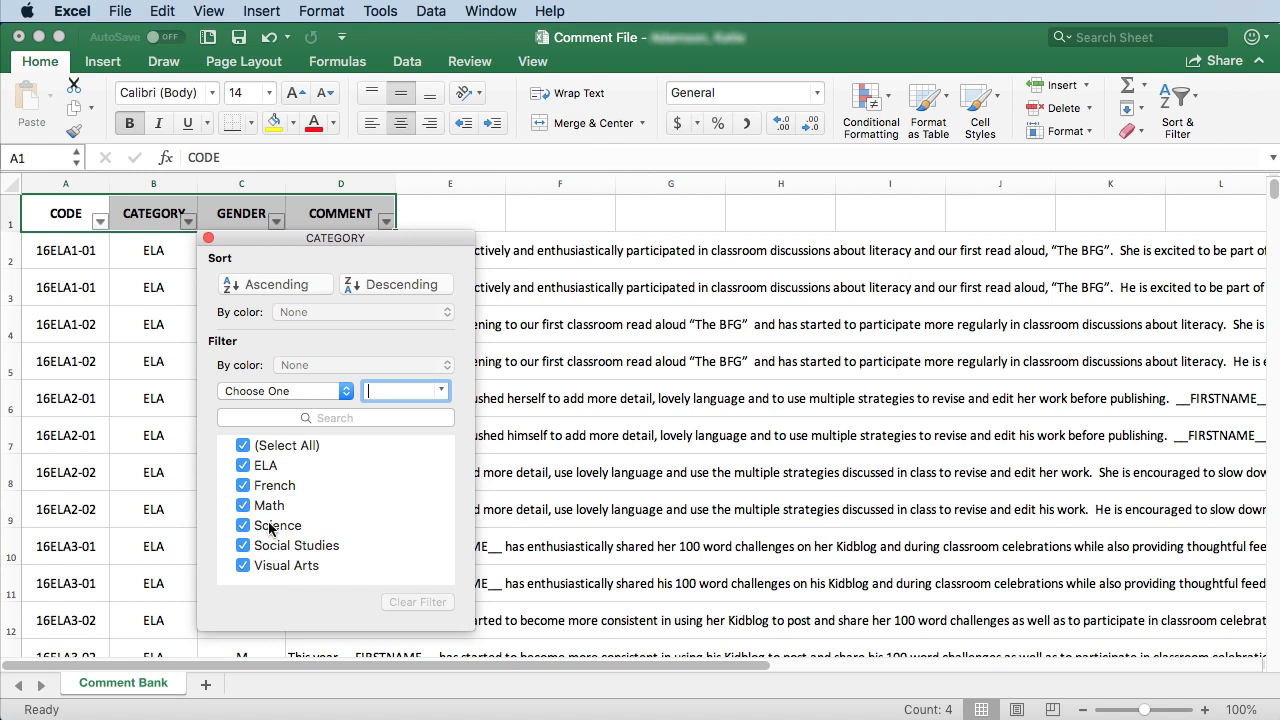
pyautogui.click(242, 445)
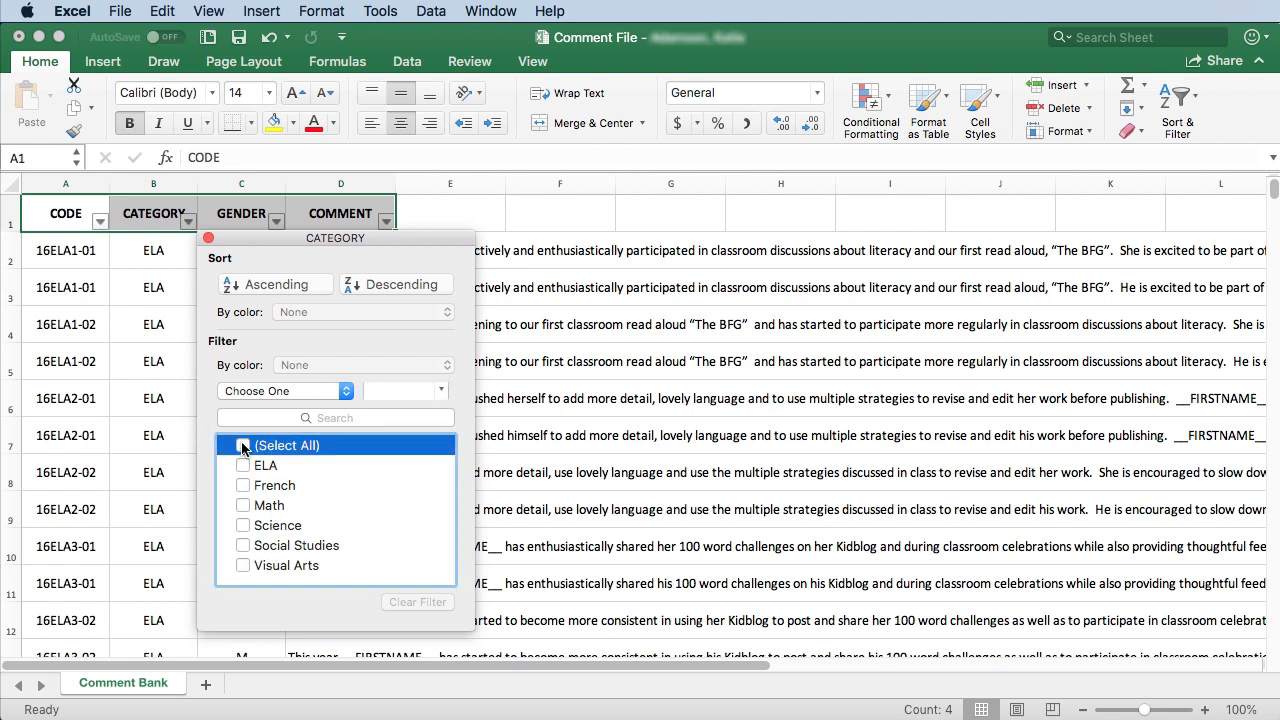
pyautogui.click(242, 508)
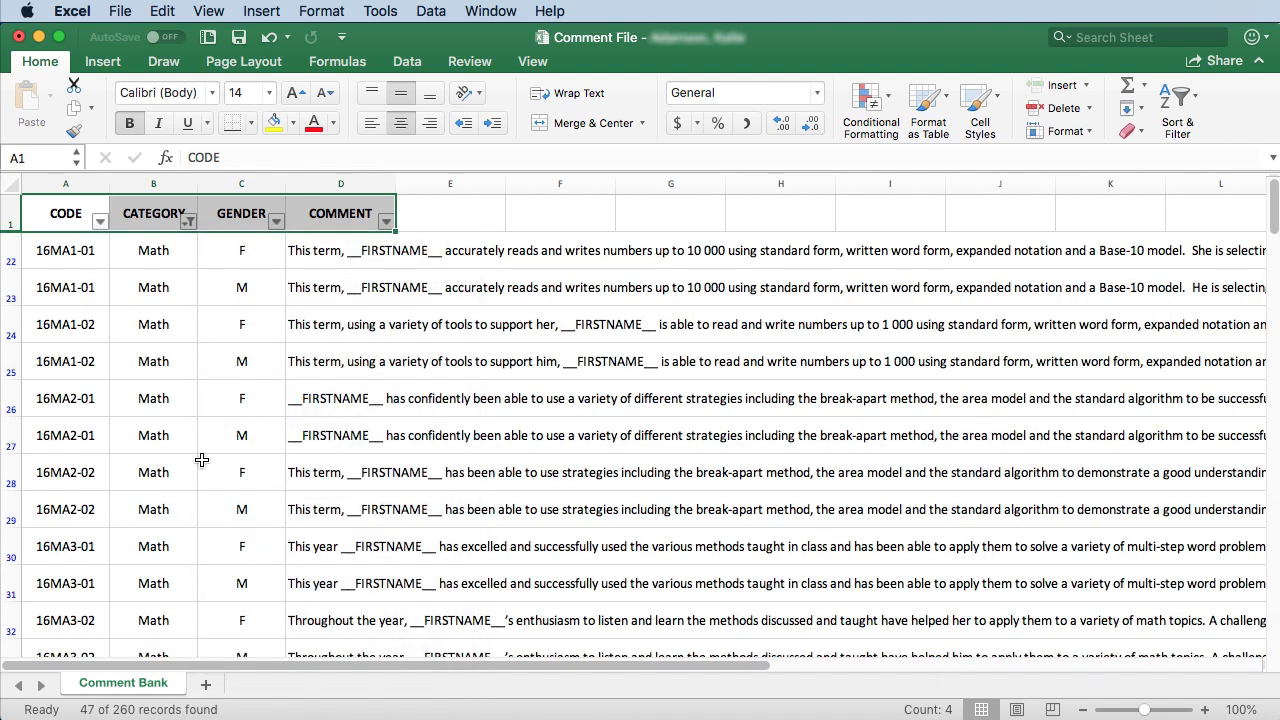
# Look through the filtered Math comments and their codes, and return to the header row
pyautogui.scroll(-10, 355, 260)
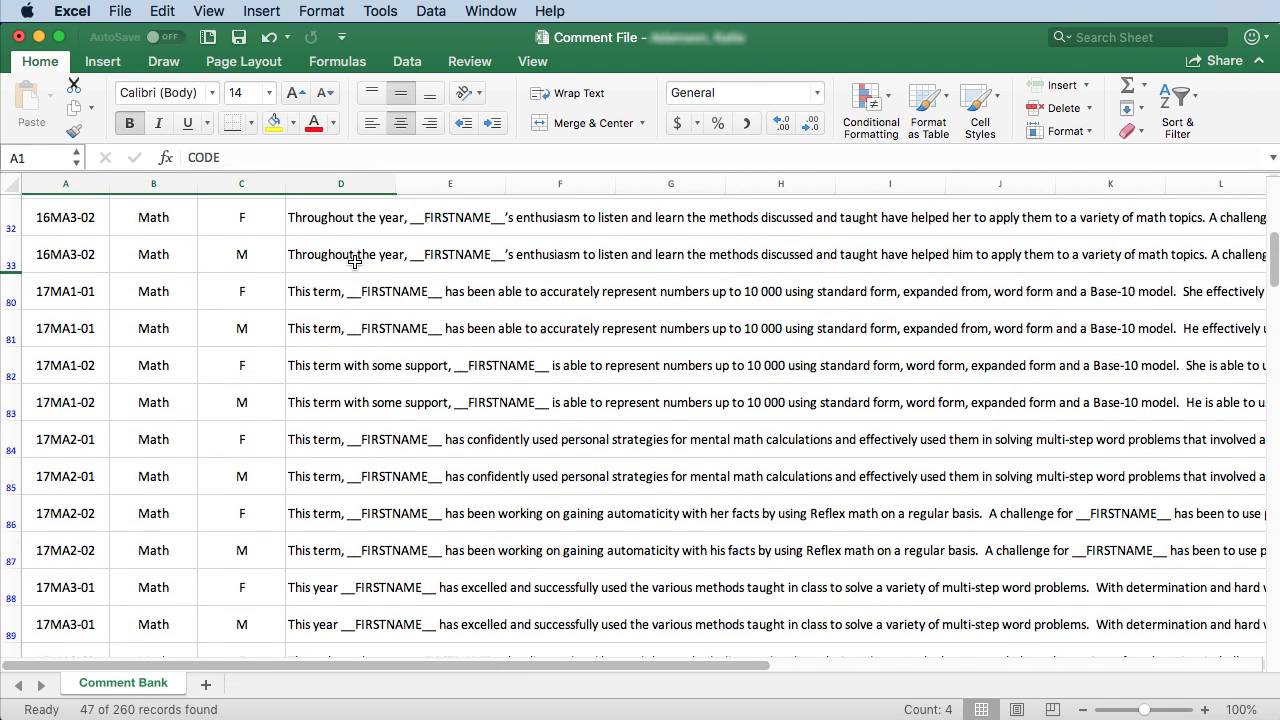
pyautogui.scroll(-15, 355, 260)
pyautogui.scroll(15, 355, 262)
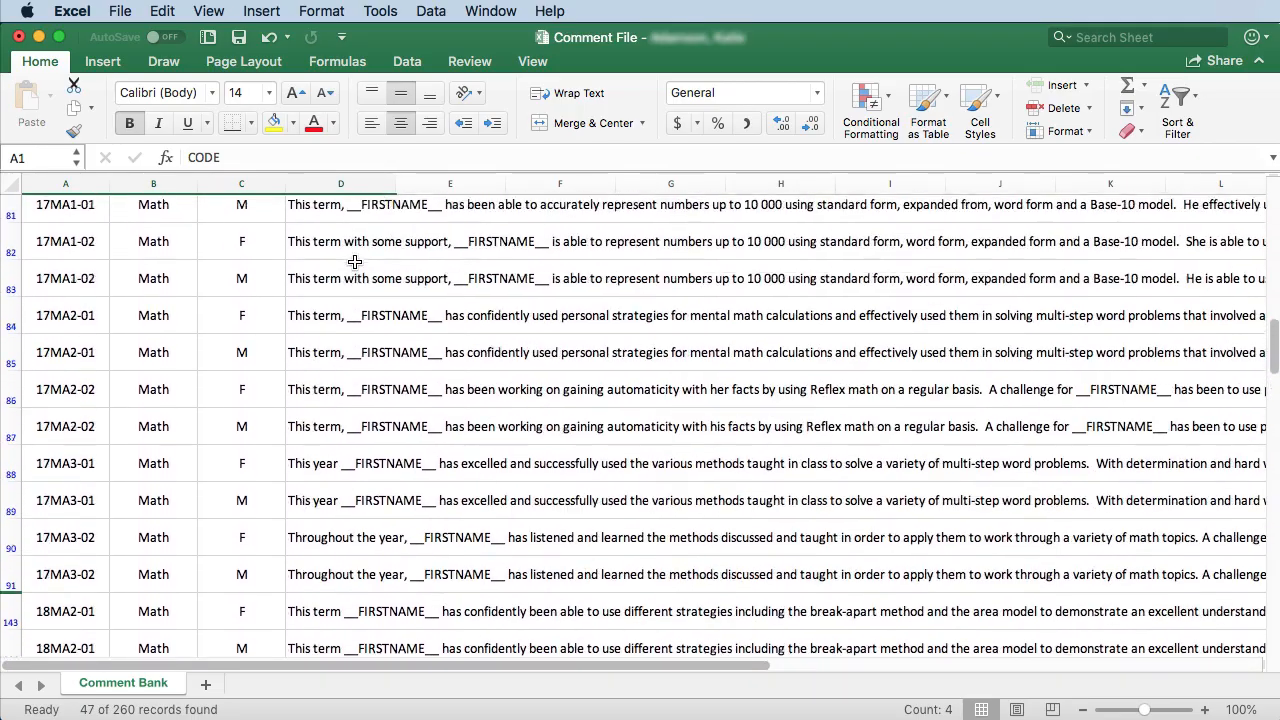
pyautogui.scroll(15, 355, 262)
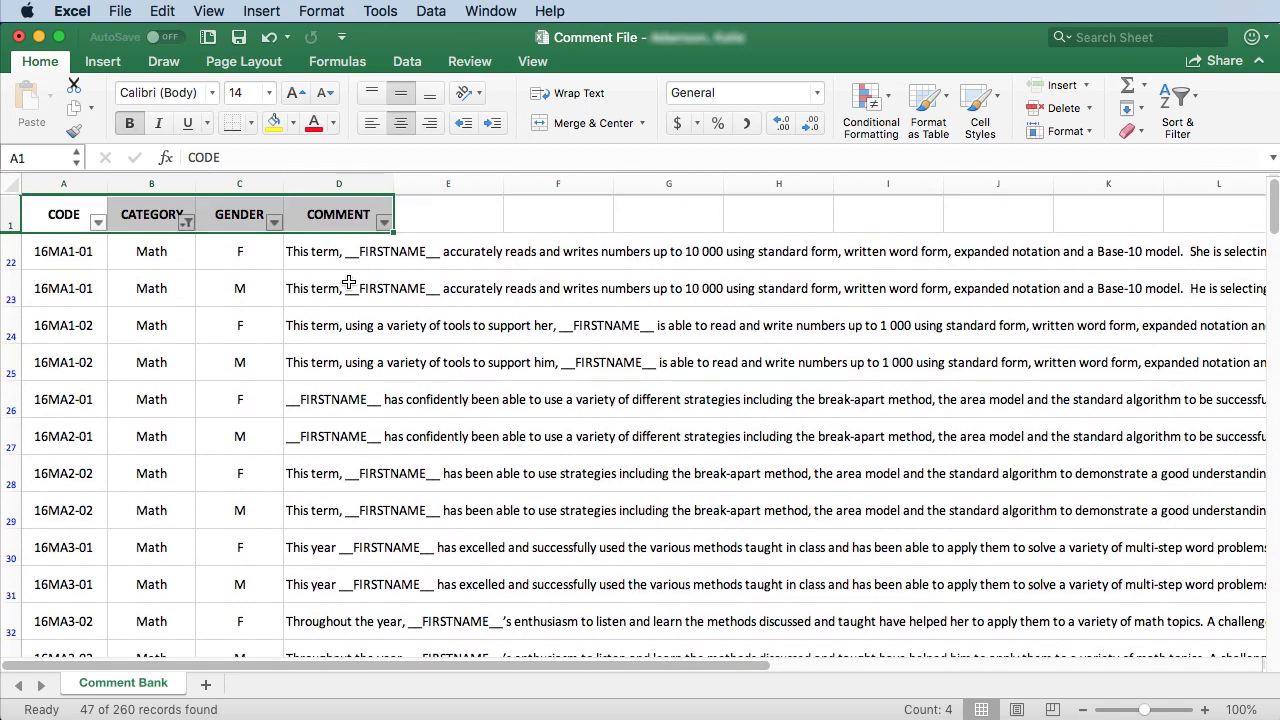
pyautogui.scroll(-5, 86, 490)
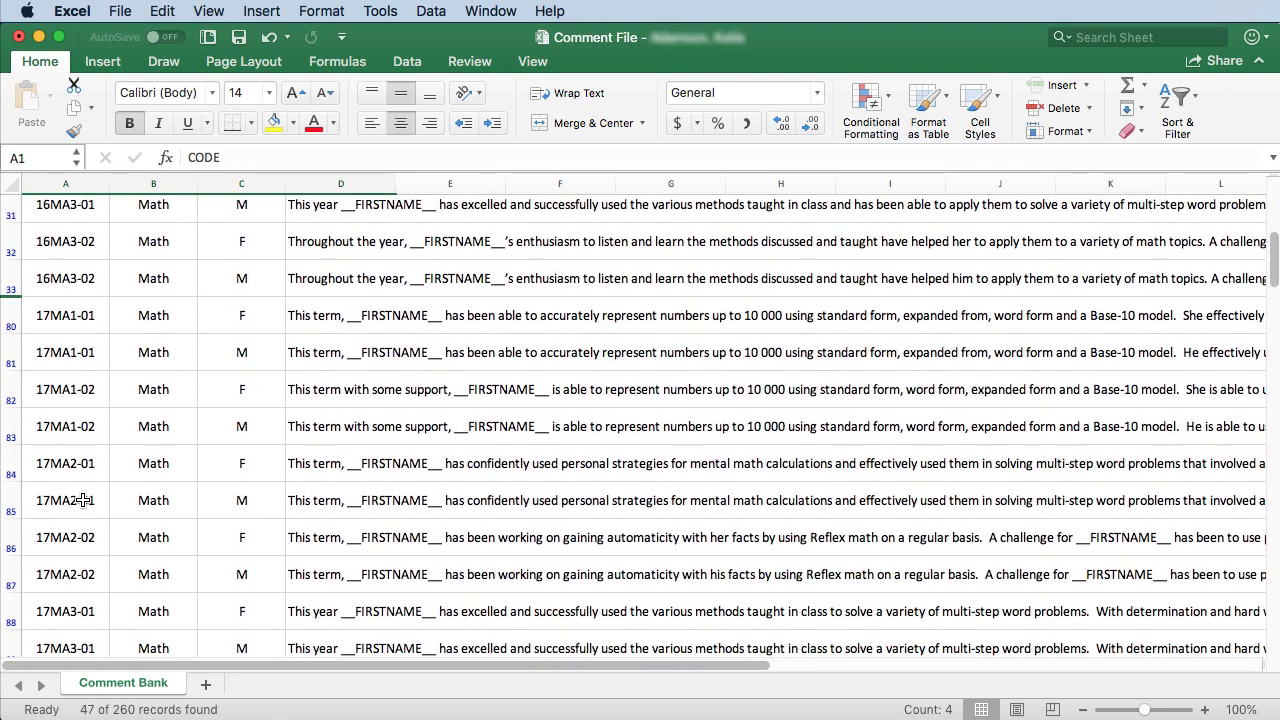
pyautogui.scroll(-10, 83, 500)
pyautogui.scroll(15, 83, 500)
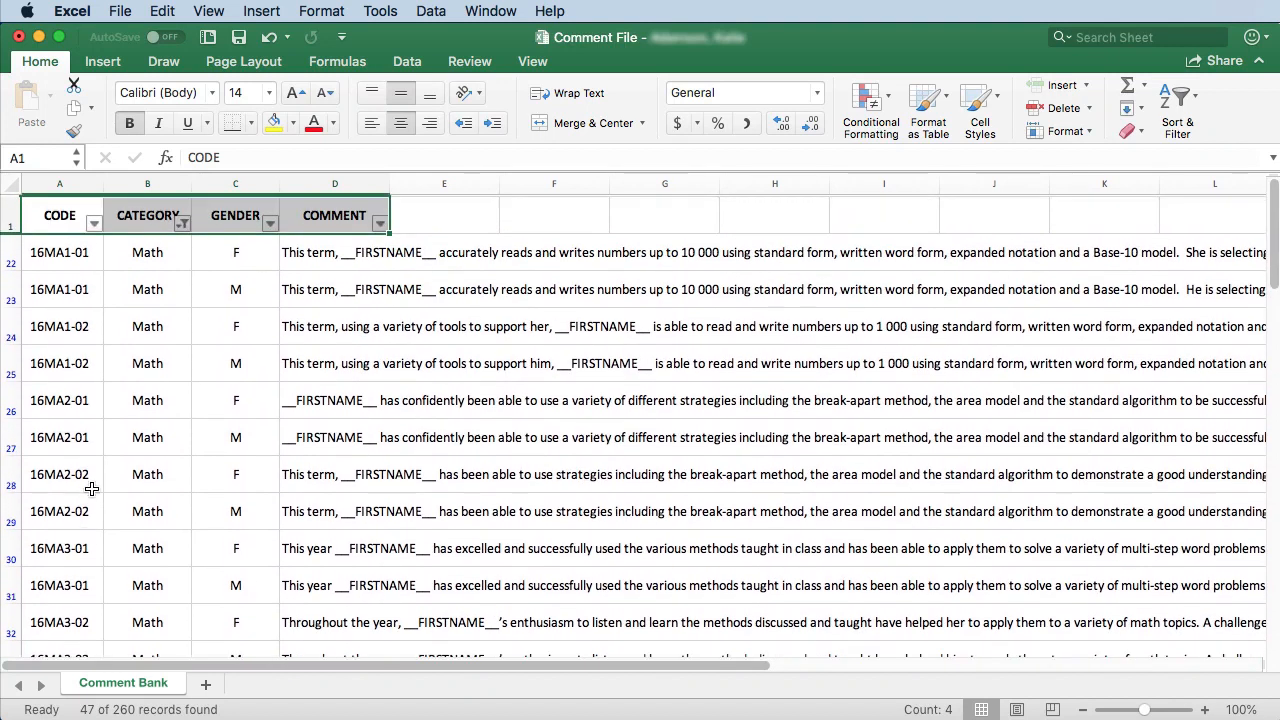
# Replace the Math filter on the CATEGORY column with one that shows only Visual Arts comments
pyautogui.click(182, 222)
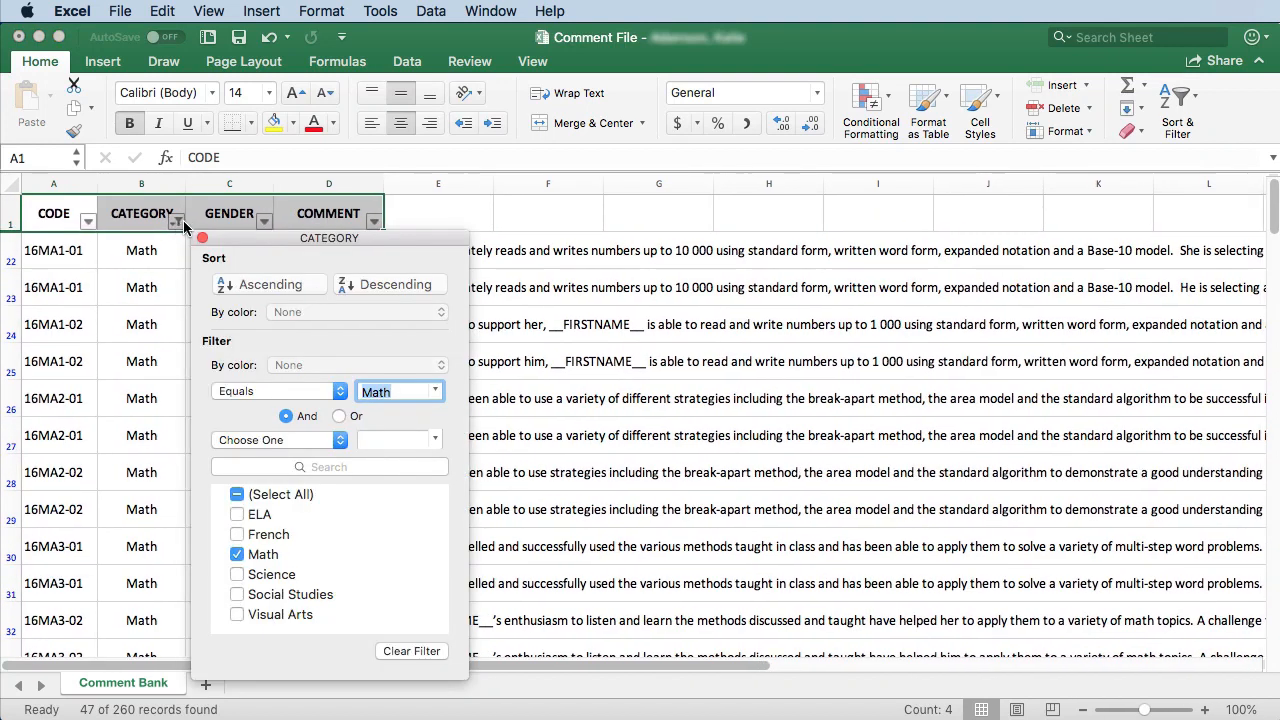
pyautogui.hscroll(1, 183, 220)
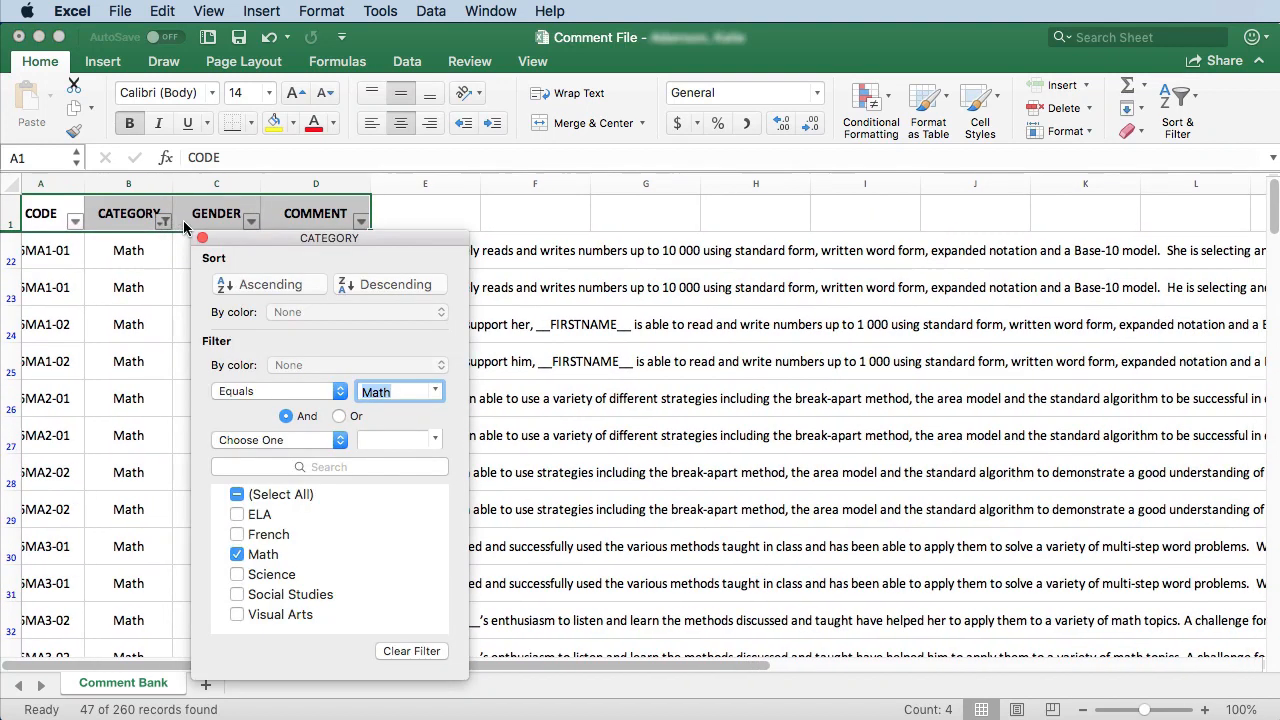
pyautogui.click(239, 496)
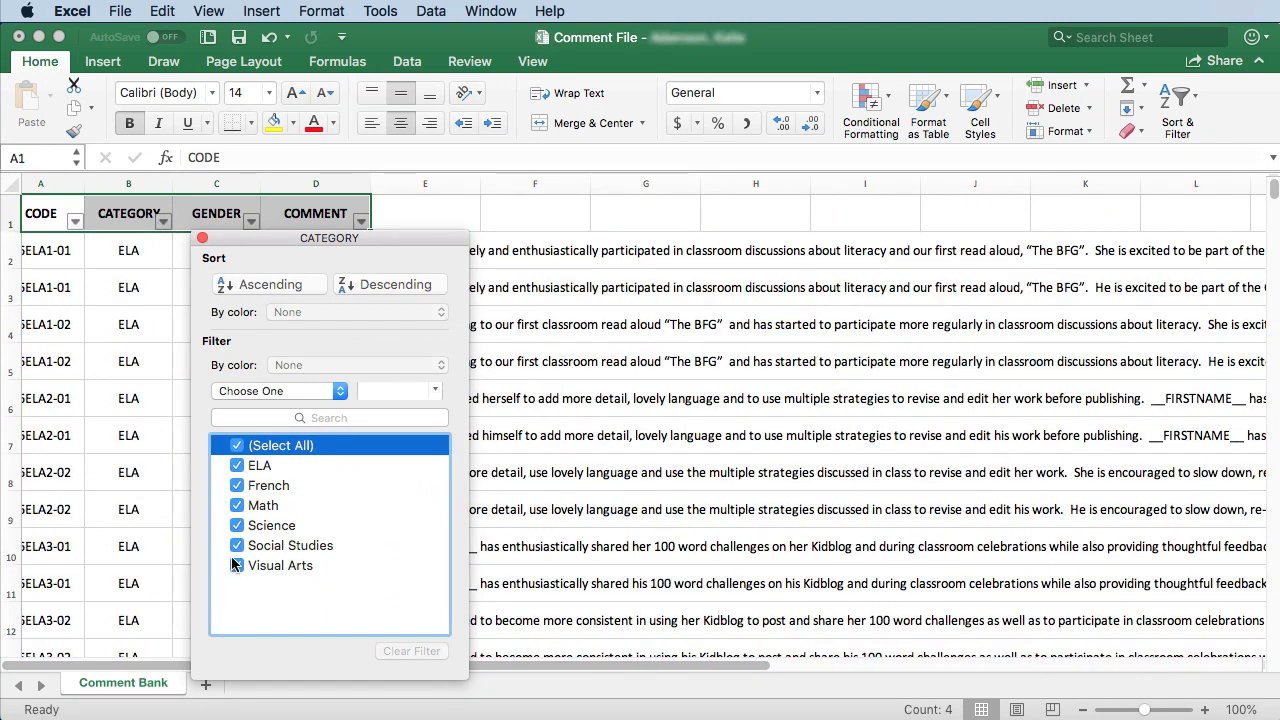
pyautogui.click(237, 566)
pyautogui.click(233, 452)
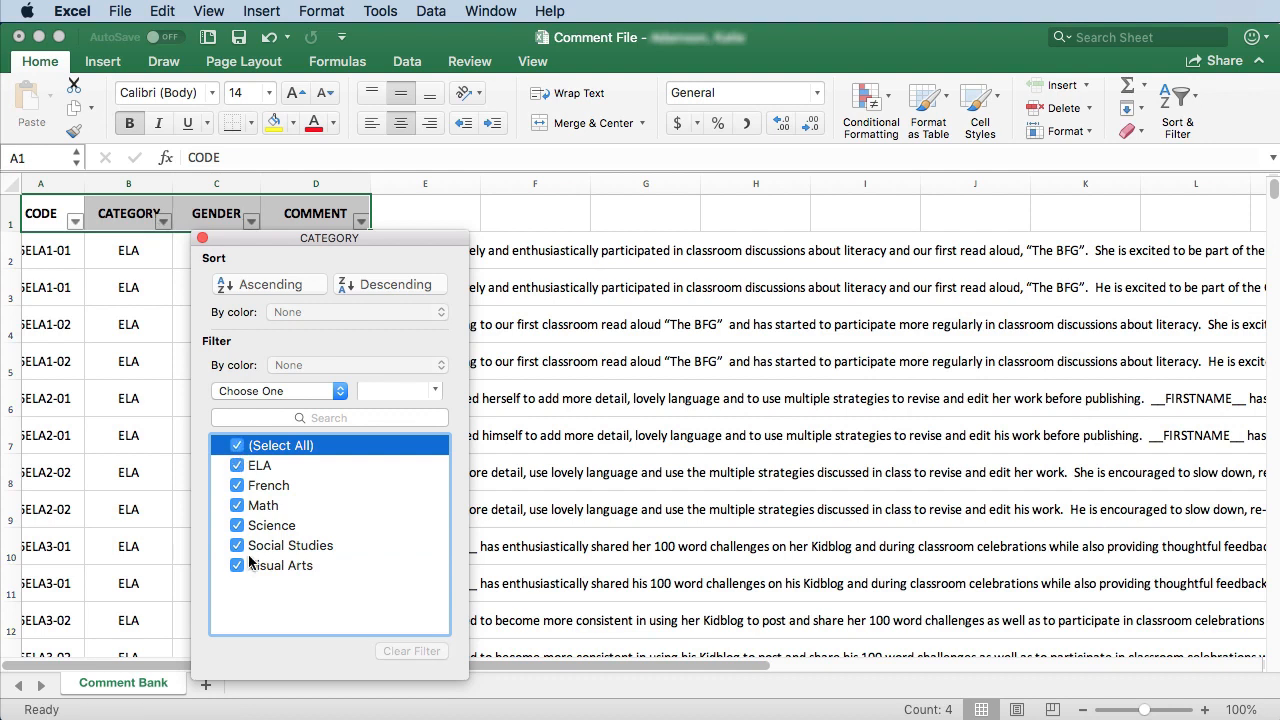
pyautogui.click(238, 452)
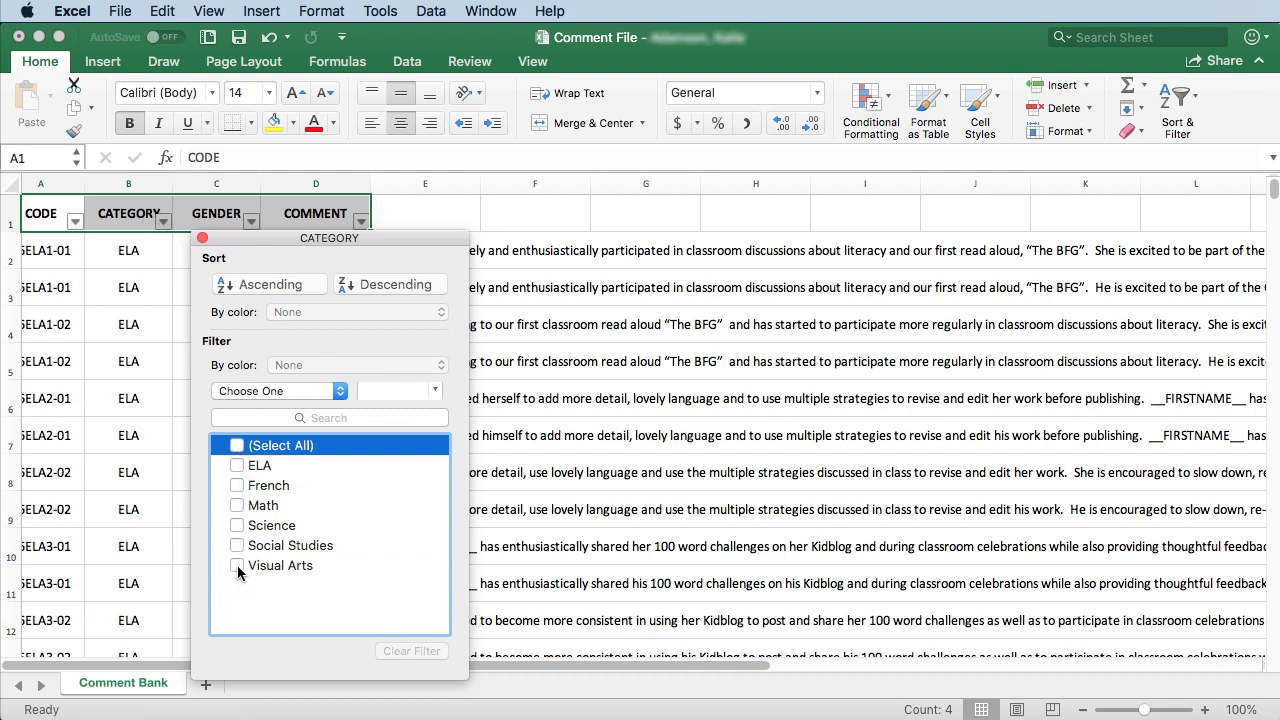
pyautogui.click(237, 566)
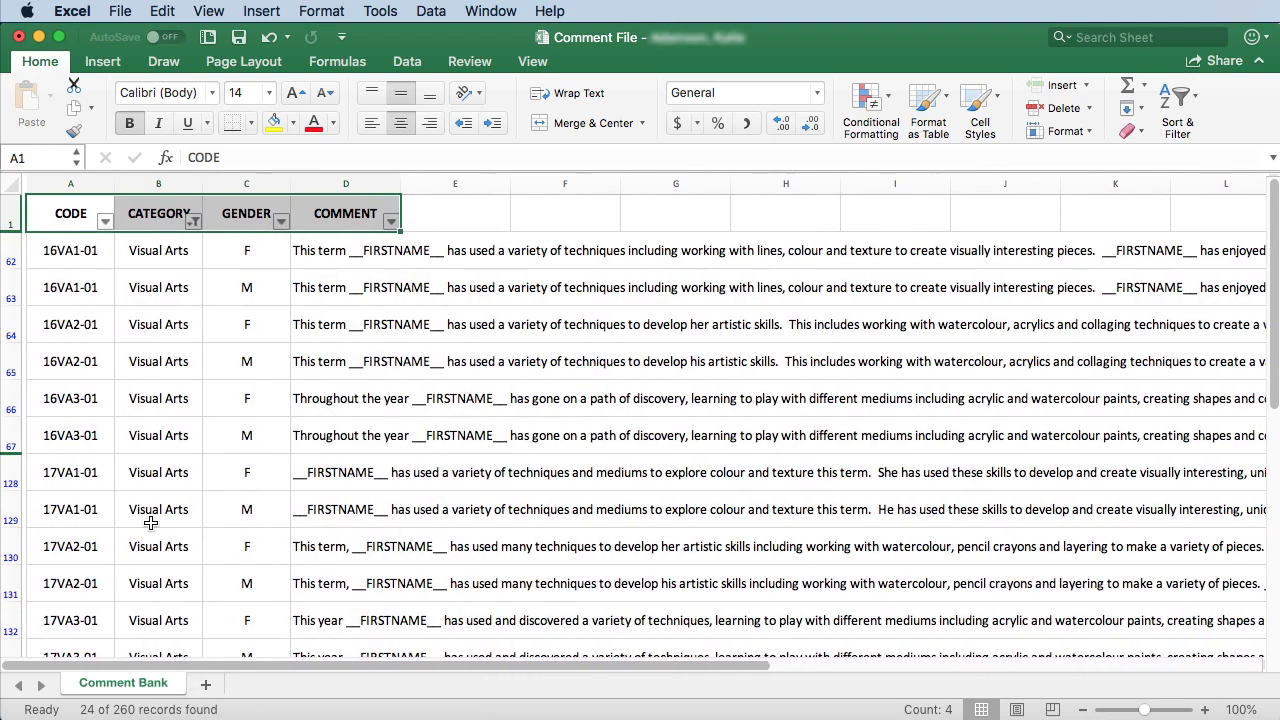
# Look through the Visual Arts comments to the end of the list and compare the F and M versions of 16VA1-01
pyautogui.scroll(-5, 312, 415)
pyautogui.scroll(-3, 312, 415)
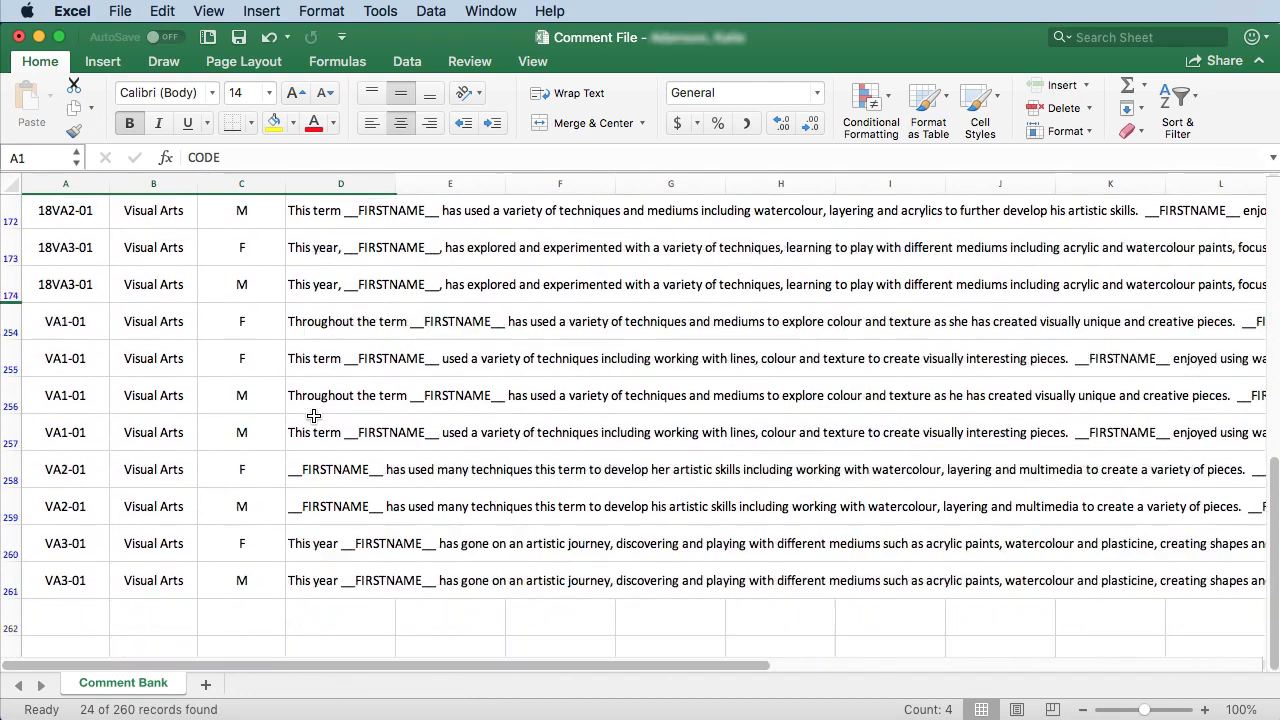
pyautogui.scroll(10, 312, 415)
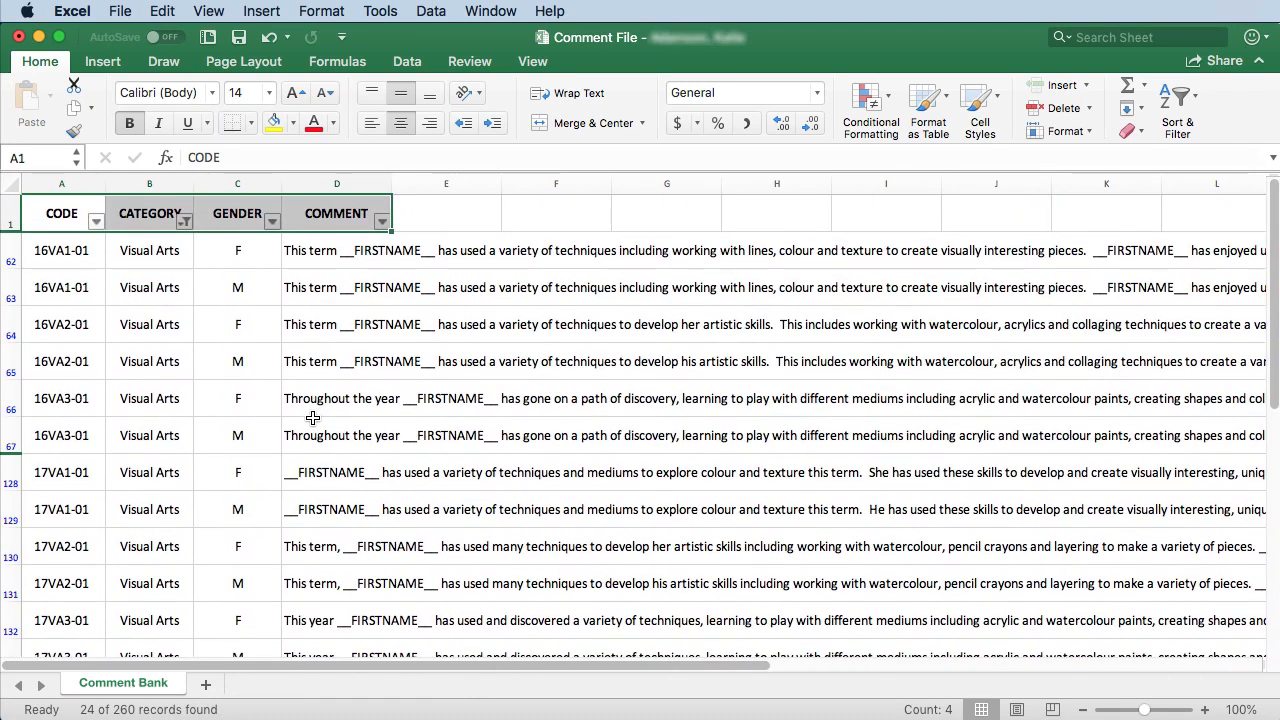
pyautogui.click(336, 257)
pyautogui.moveTo(335, 257); pyautogui.dragTo(331, 284)
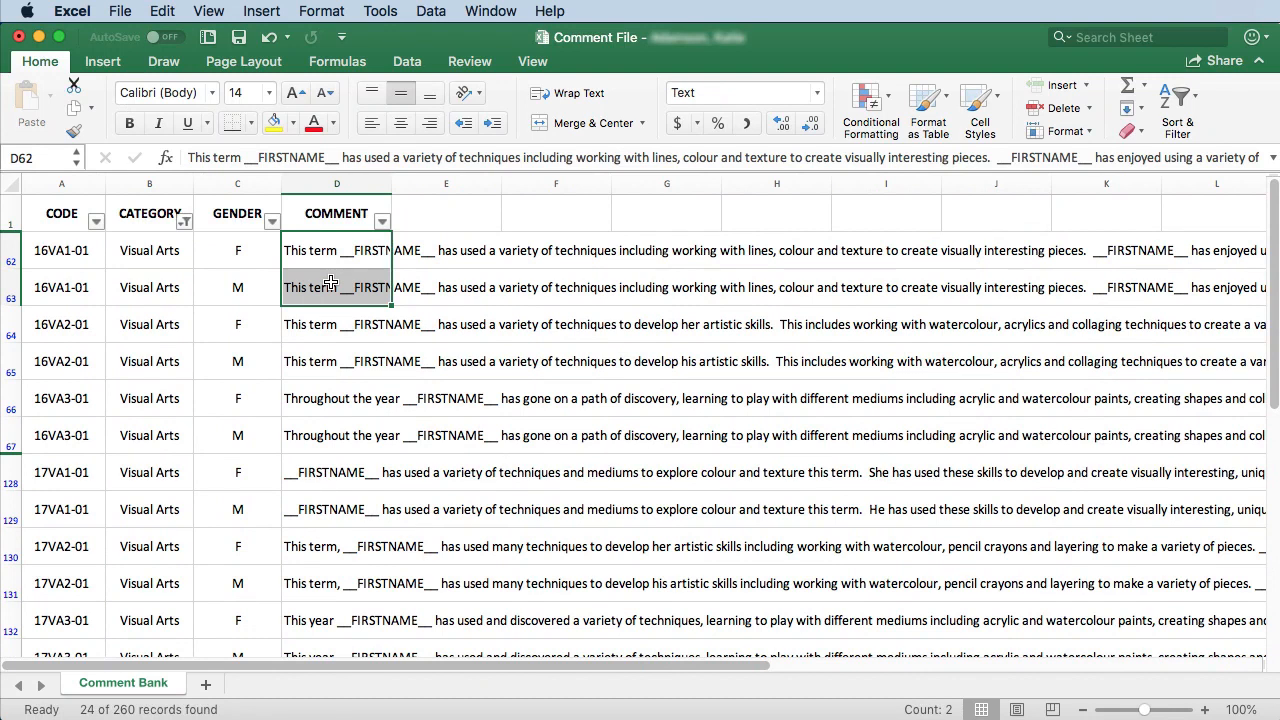
pyautogui.click(236, 250)
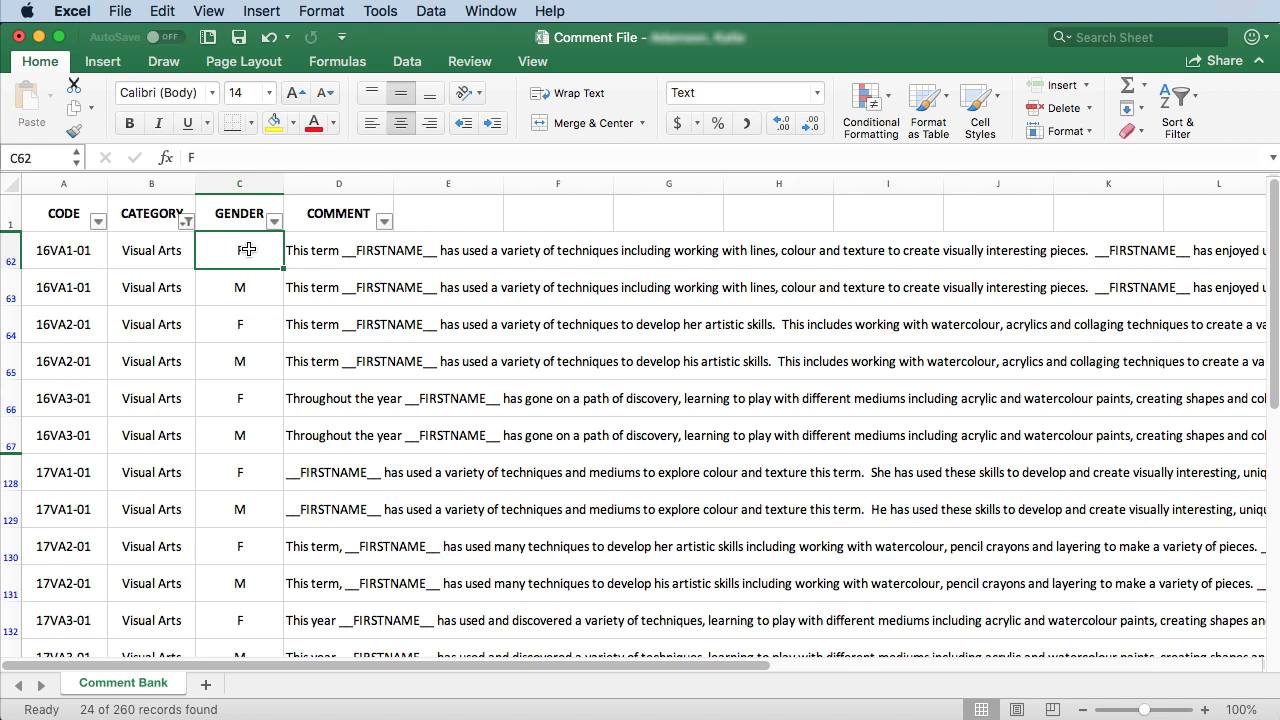
# Examine the FIRSTNAME placeholder in the female 16VA1-01 comment in D62, leaving the text as it is
pyautogui.click(318, 253)
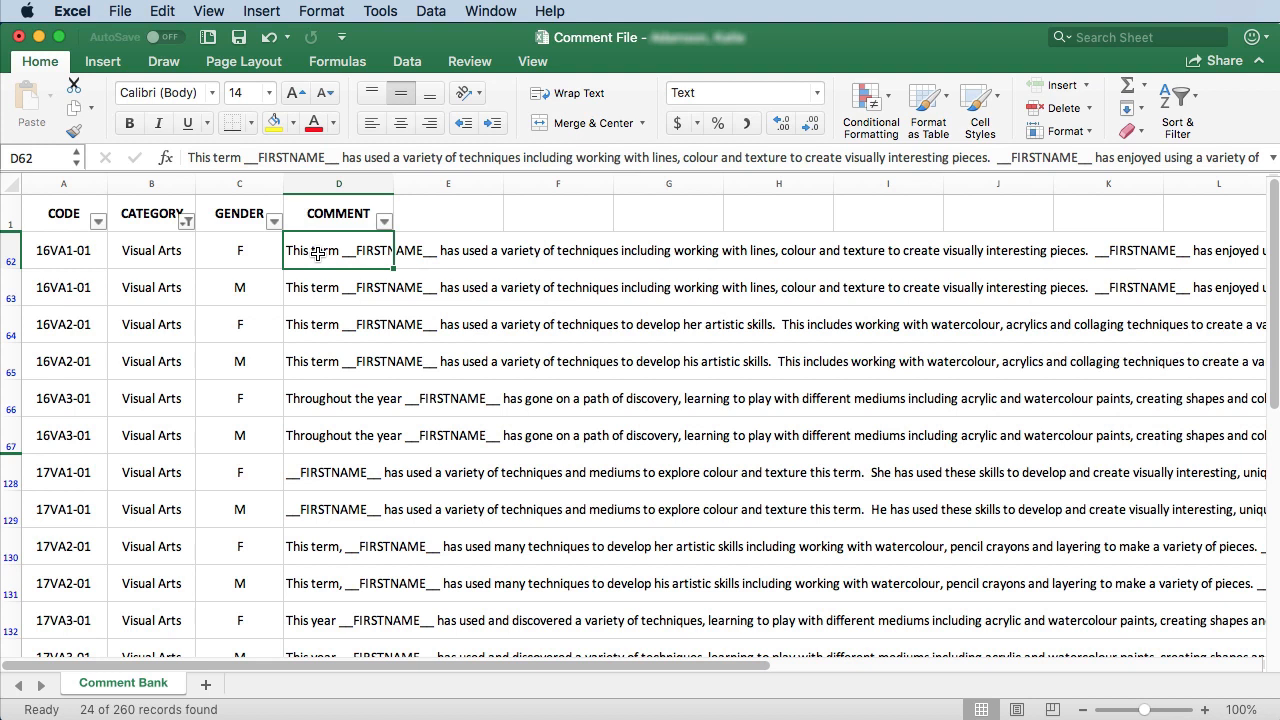
pyautogui.hscroll(1, 303, 202)
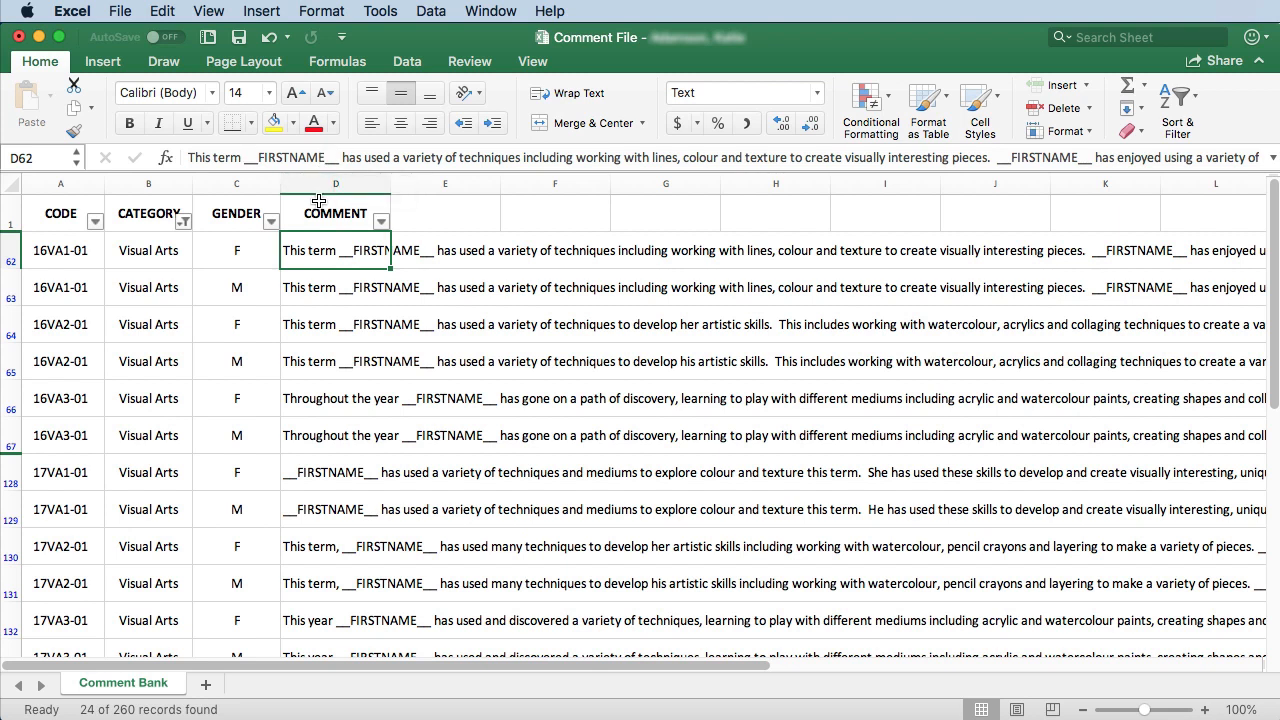
pyautogui.hscroll(1, 305, 180)
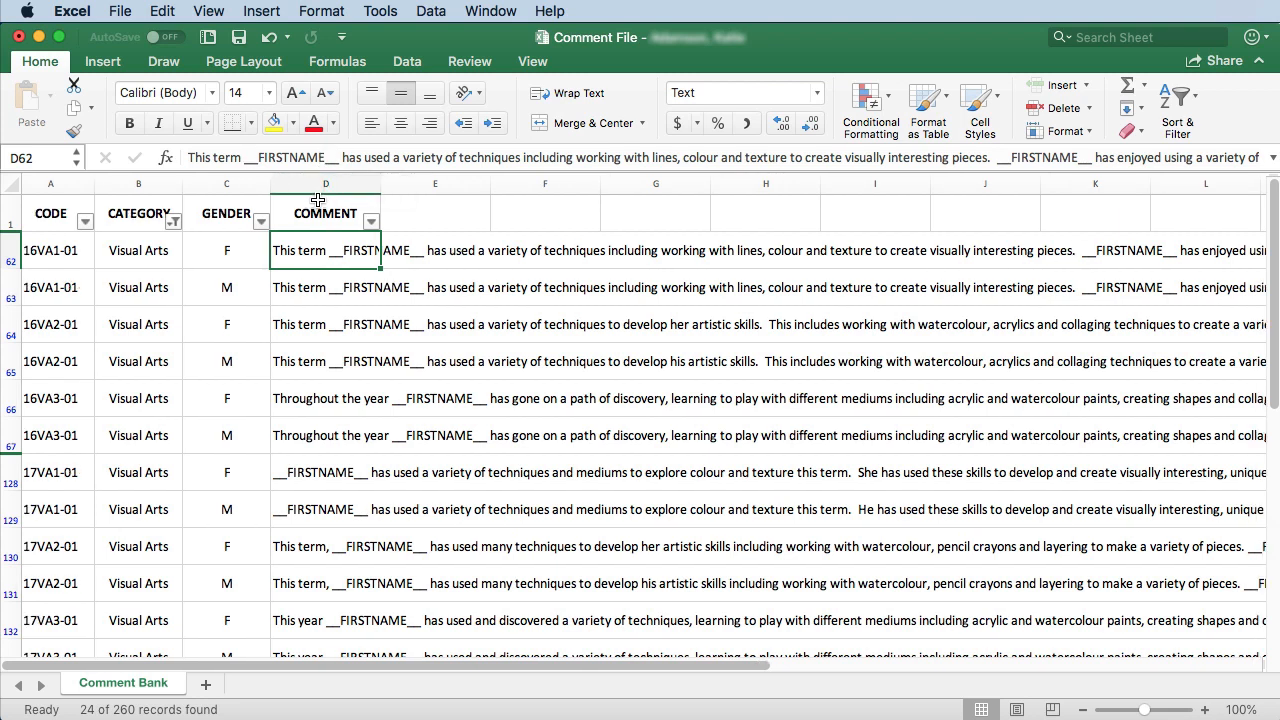
pyautogui.doubleClick(276, 157)
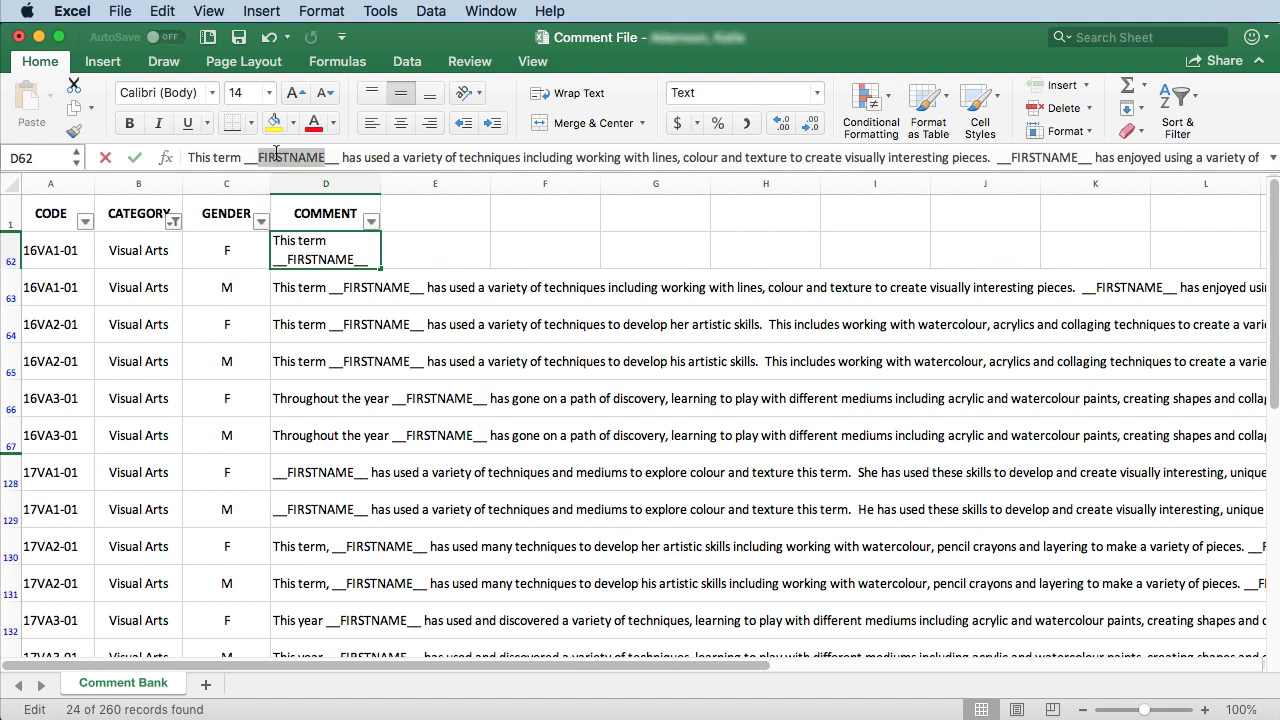
pyautogui.click(327, 362)
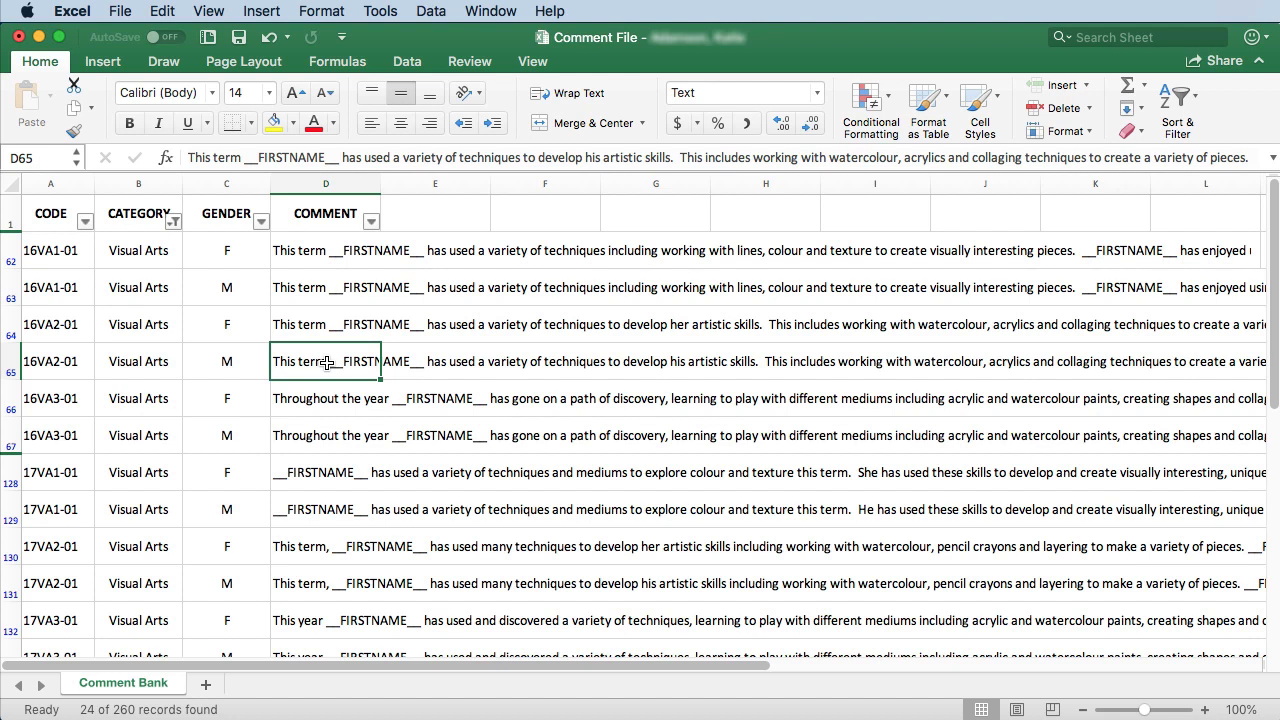